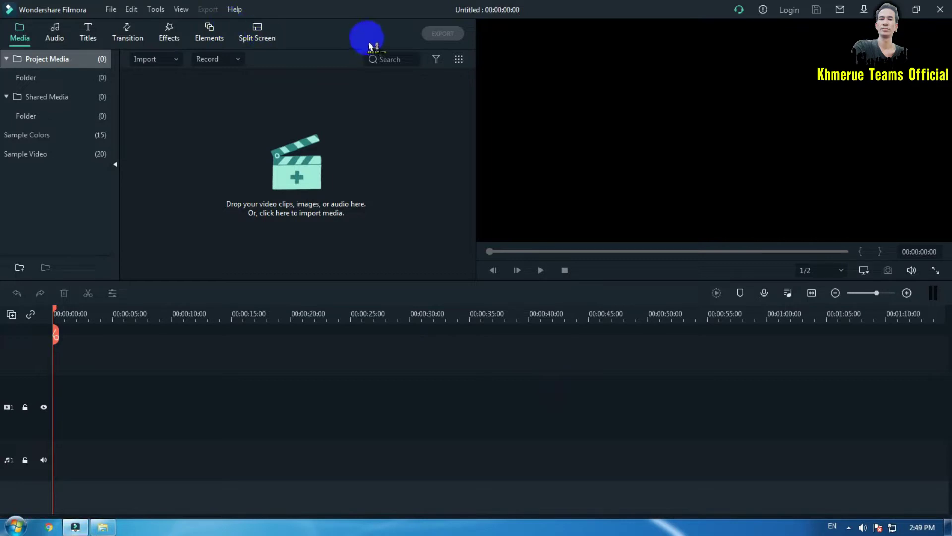
Step: Set the project to a 720 x 1280 resolution (9:16 portrait) with a frame rate of 30 fps
{"action": "left_click", "coordinate": [111, 11]}
{"action": "left_click", "coordinate": [159, 231]}
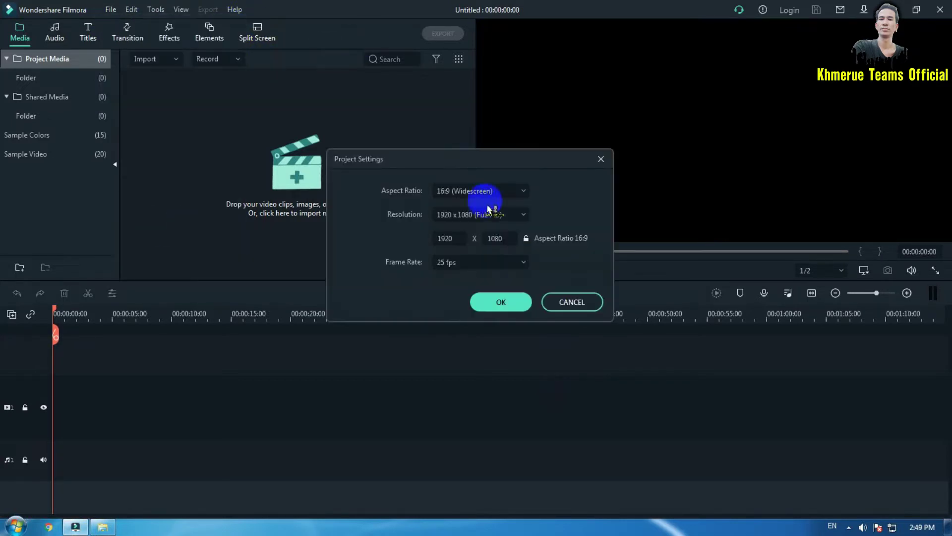
{"action": "left_click_drag", "start_coordinate": [519, 160], "coordinate": [338, 161]}
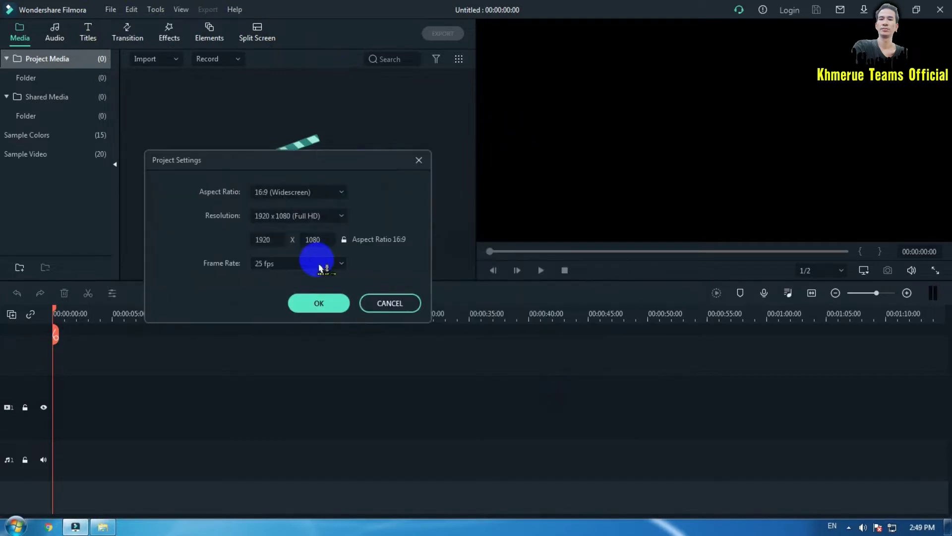
{"action": "double_click", "coordinate": [269, 240]}
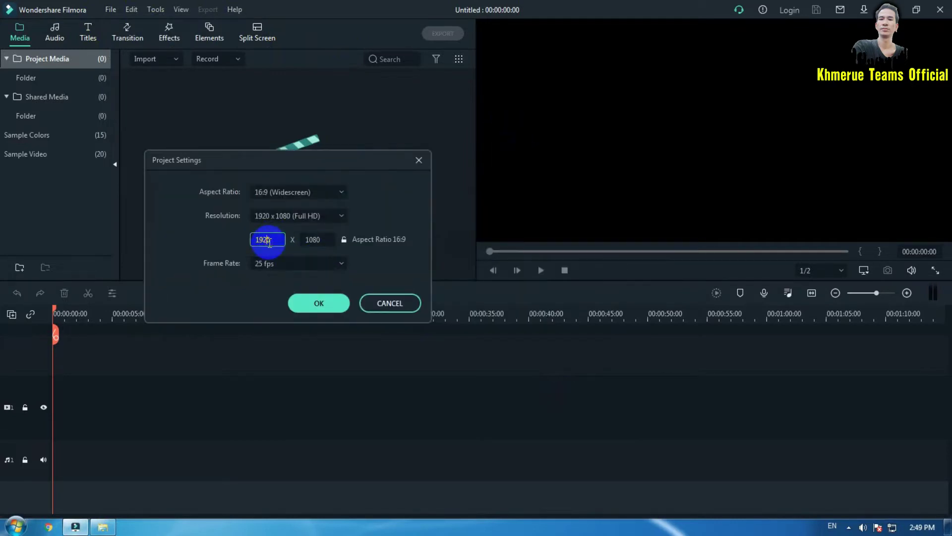
{"action": "left_click_drag", "start_coordinate": [277, 242], "coordinate": [233, 250]}
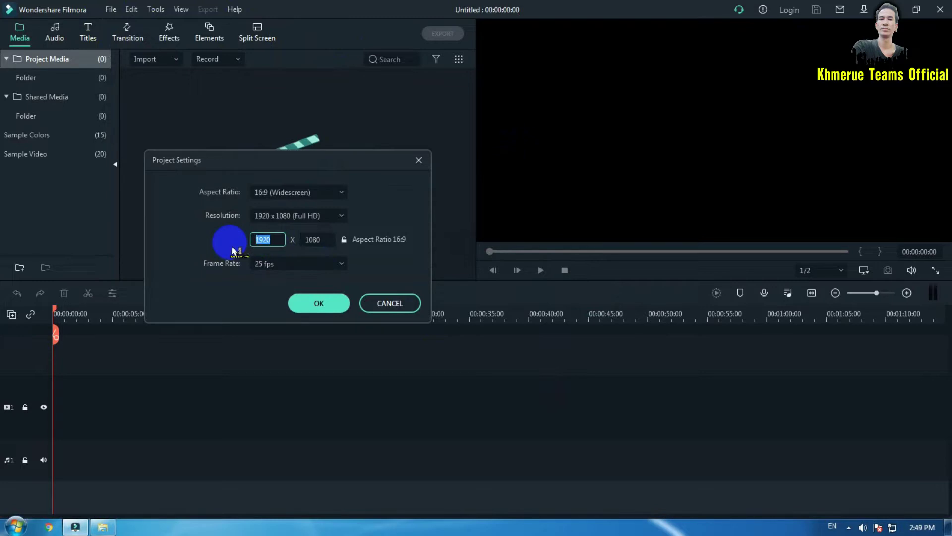
{"action": "type", "text": "72"}
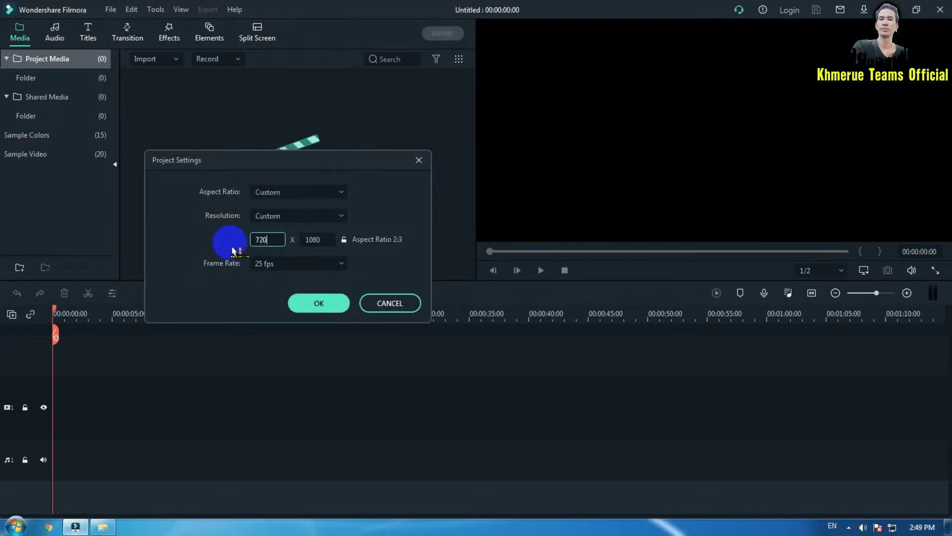
{"action": "double_click", "coordinate": [318, 240]}
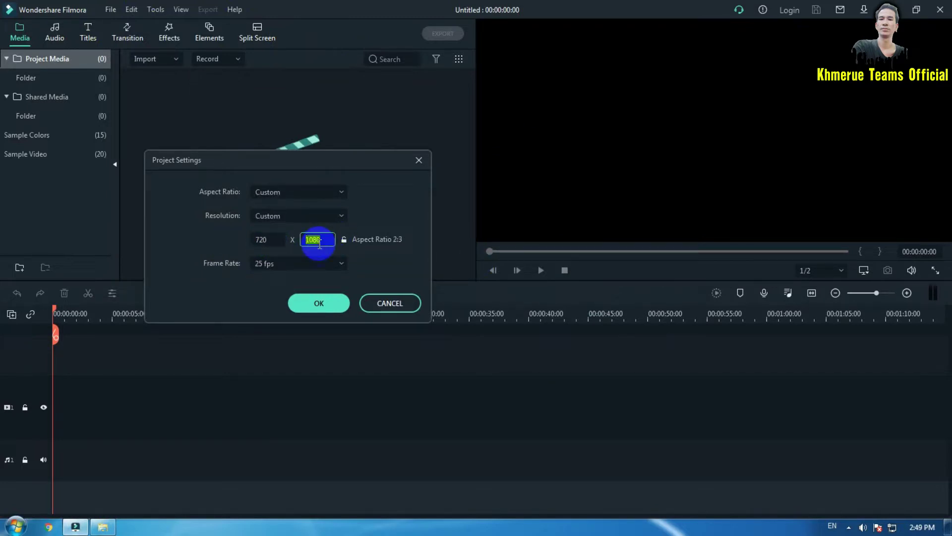
{"action": "type", "text": "1280"}
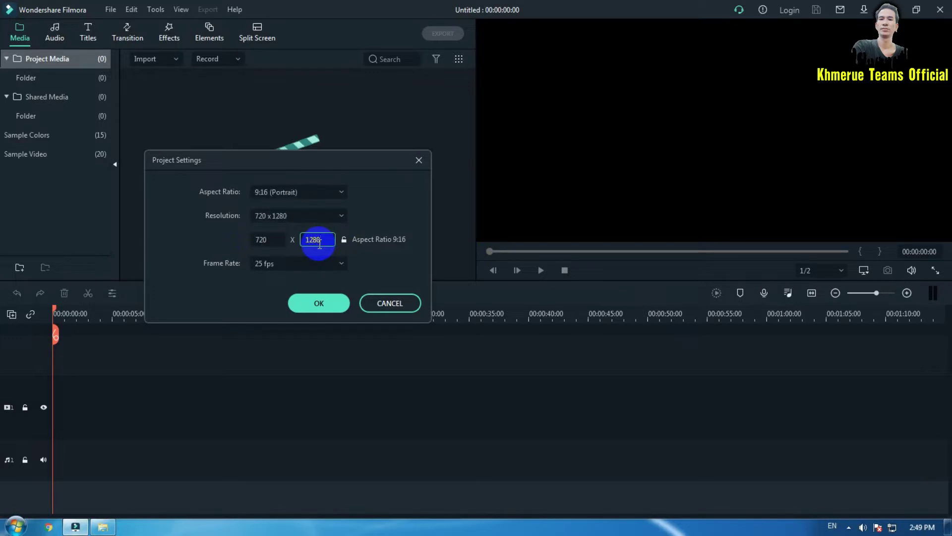
{"action": "left_click", "coordinate": [287, 263]}
{"action": "left_click", "coordinate": [280, 363]}
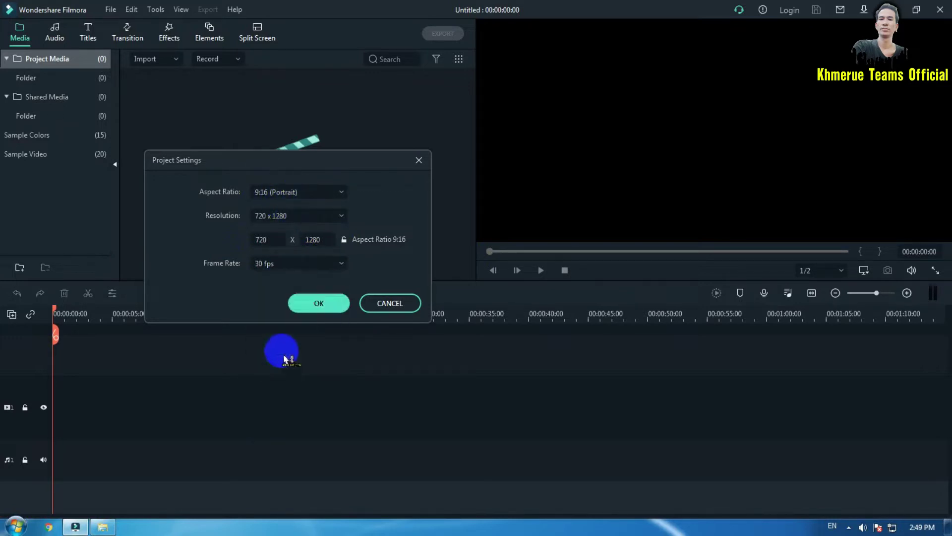
{"action": "left_click", "coordinate": [323, 304]}
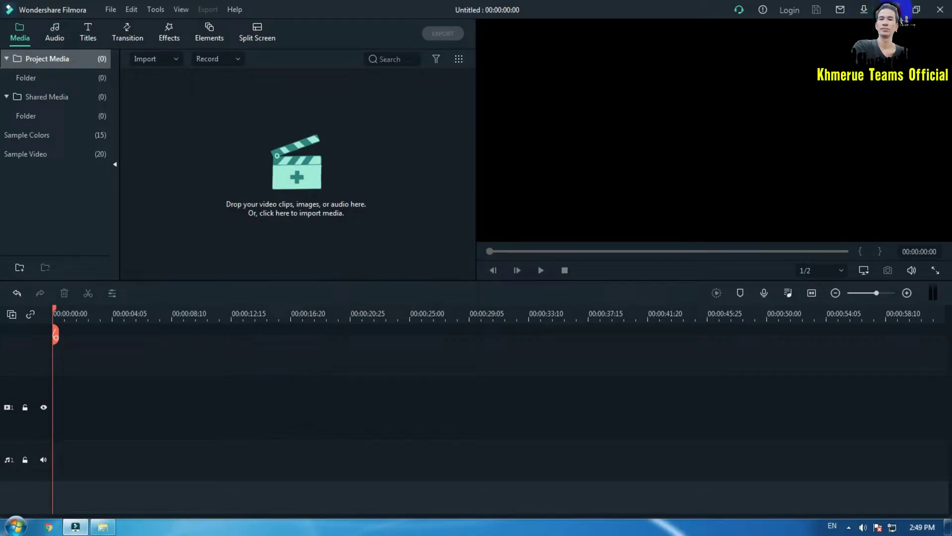
{"action": "left_click", "coordinate": [903, 11]}
{"action": "double_click", "coordinate": [657, 278]}
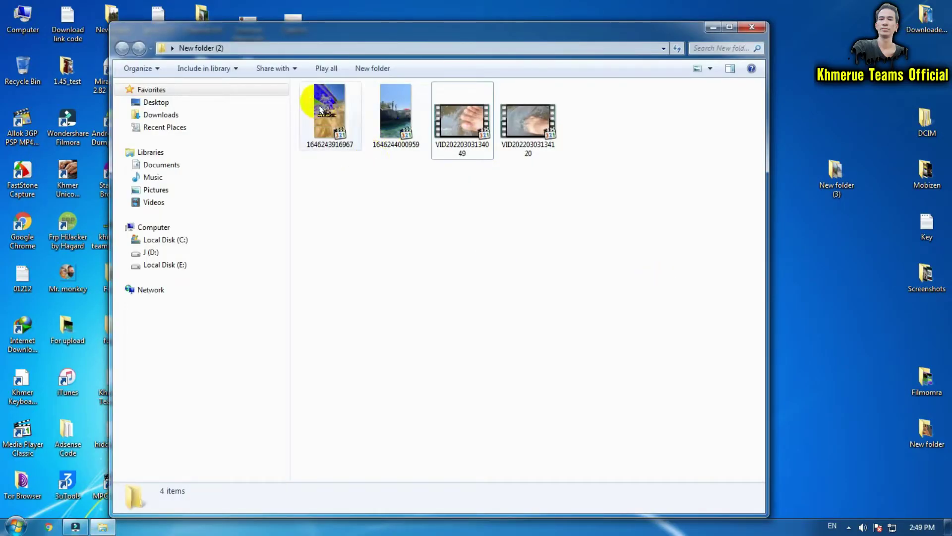
{"action": "left_click_drag", "start_coordinate": [328, 114], "coordinate": [244, 416]}
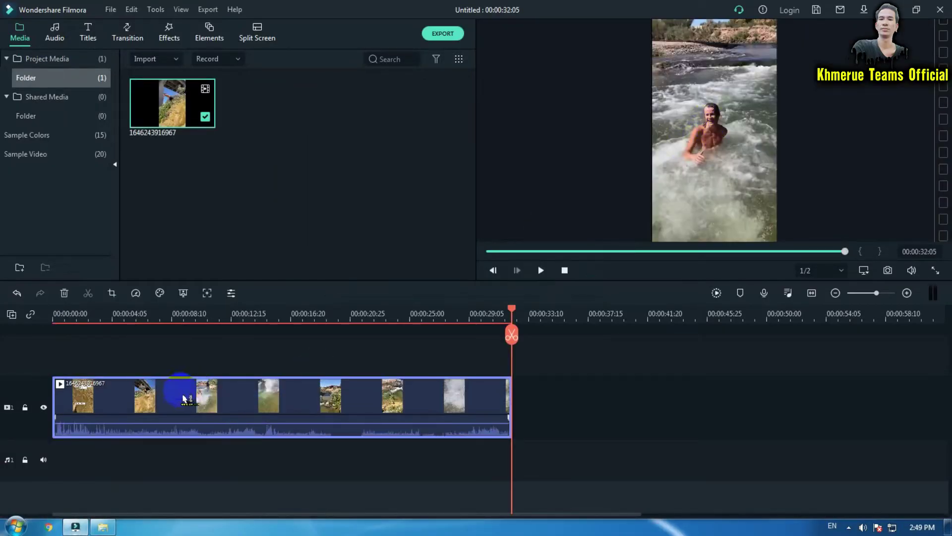
Step: Split the clip at 00:00:04:26 and delete the part before the cut
{"action": "left_click", "coordinate": [138, 320]}
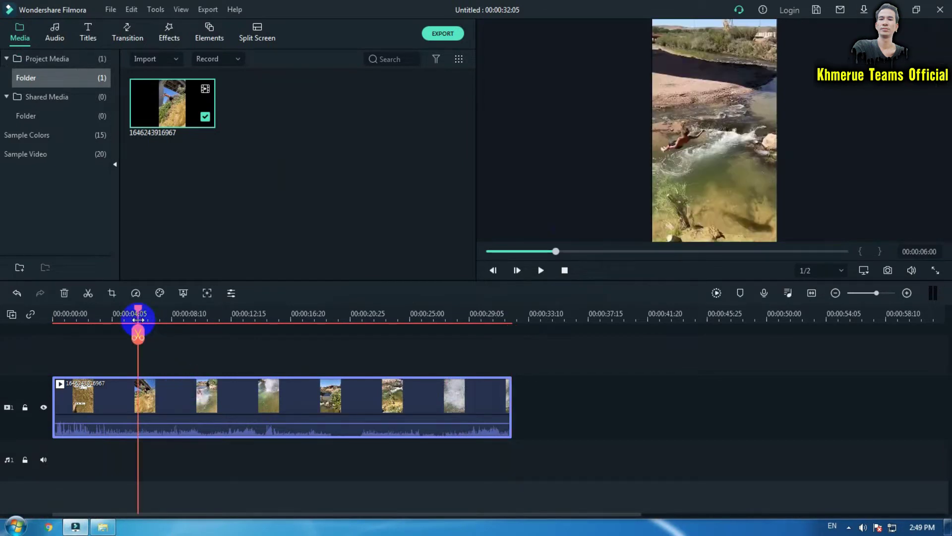
{"action": "left_click", "coordinate": [122, 317]}
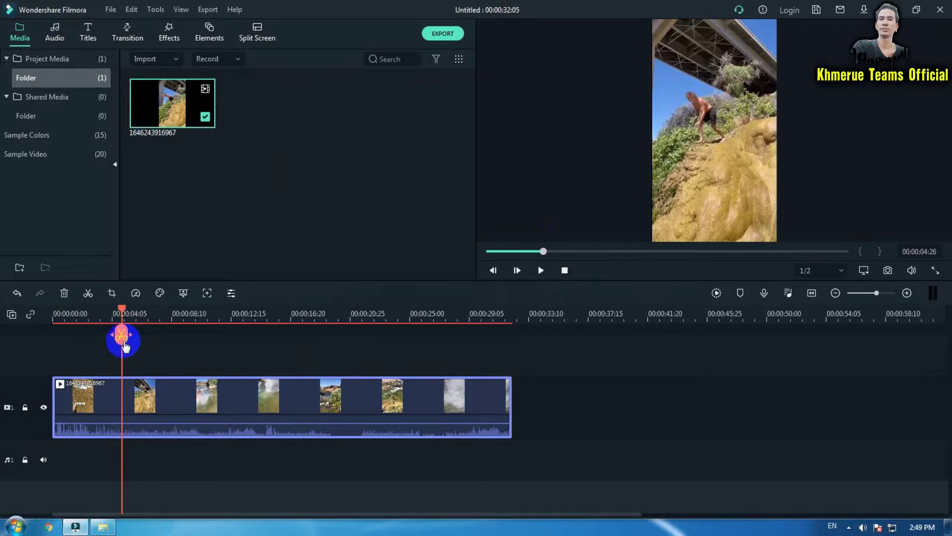
{"action": "left_click", "coordinate": [122, 336]}
{"action": "left_click", "coordinate": [85, 404]}
{"action": "key", "text": "Delete"}
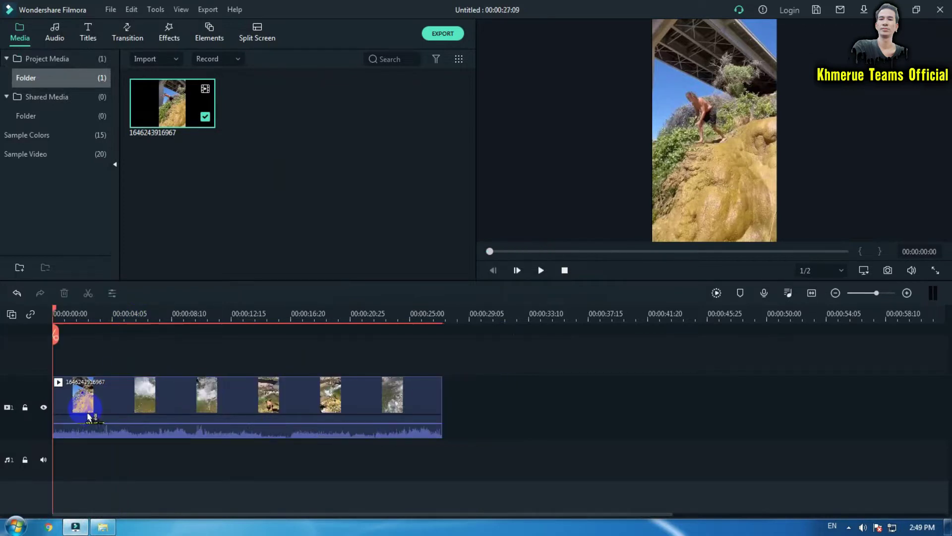
Step: Lower the clip's audio level to silence on the timeline and play it back
{"action": "left_click_drag", "start_coordinate": [285, 423], "coordinate": [293, 496]}
{"action": "key", "text": "space"}
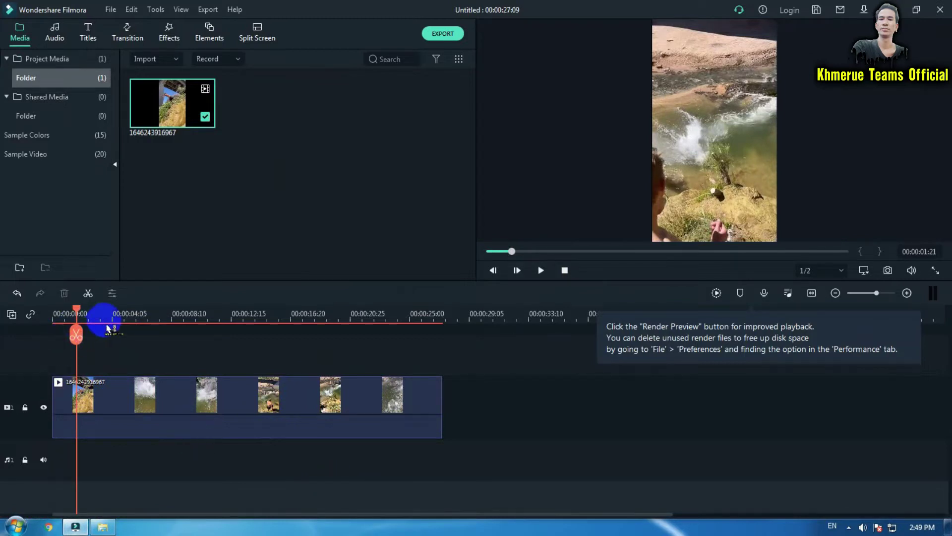
Step: Play and scrub through the clip to examine where each jump into the water begins and ends
{"action": "left_click", "coordinate": [102, 313]}
{"action": "left_click_drag", "start_coordinate": [110, 315], "coordinate": [155, 315]}
{"action": "left_click", "coordinate": [170, 315]}
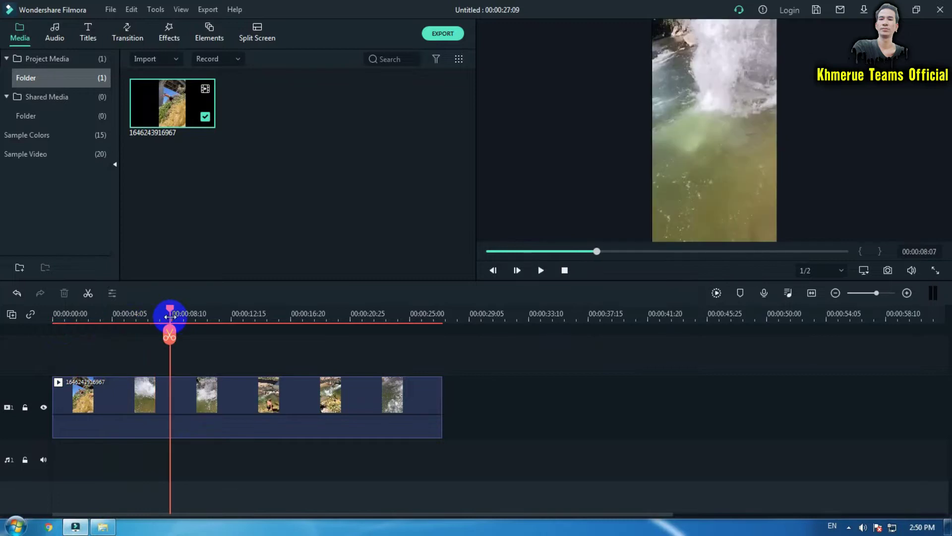
{"action": "key", "text": "space"}
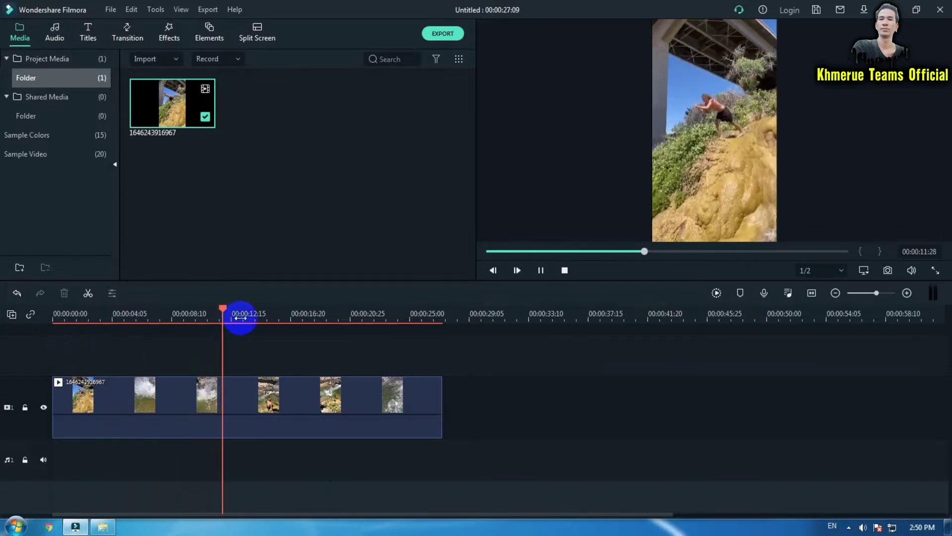
{"action": "left_click", "coordinate": [308, 316]}
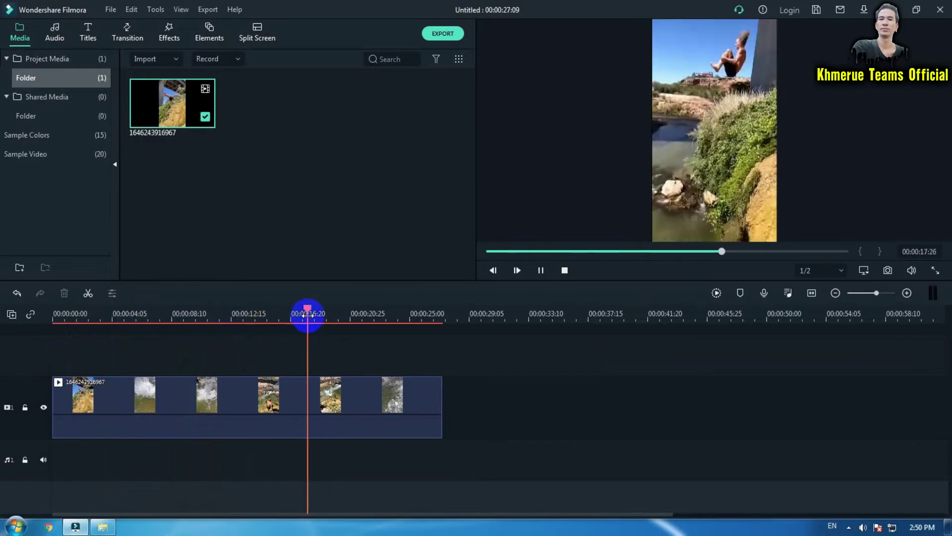
{"action": "left_click", "coordinate": [286, 314]}
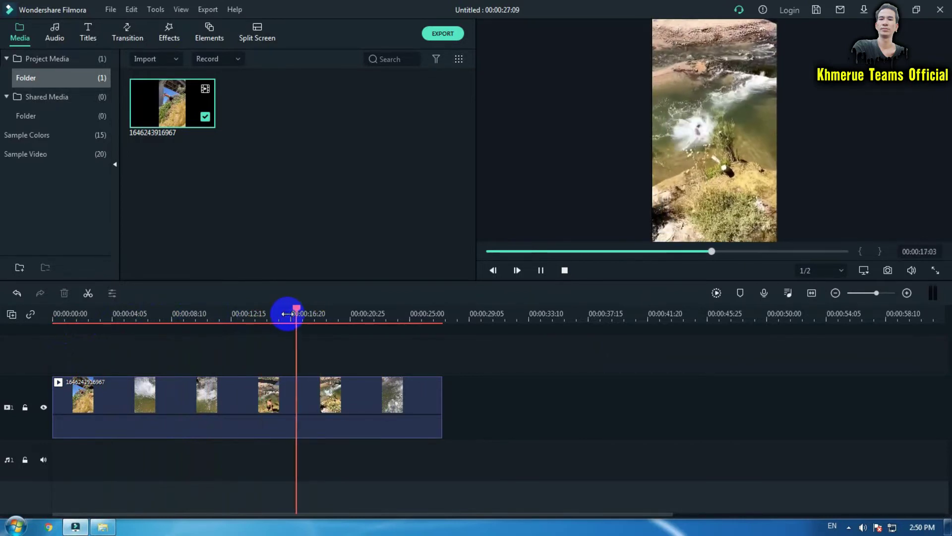
{"action": "key", "text": "space"}
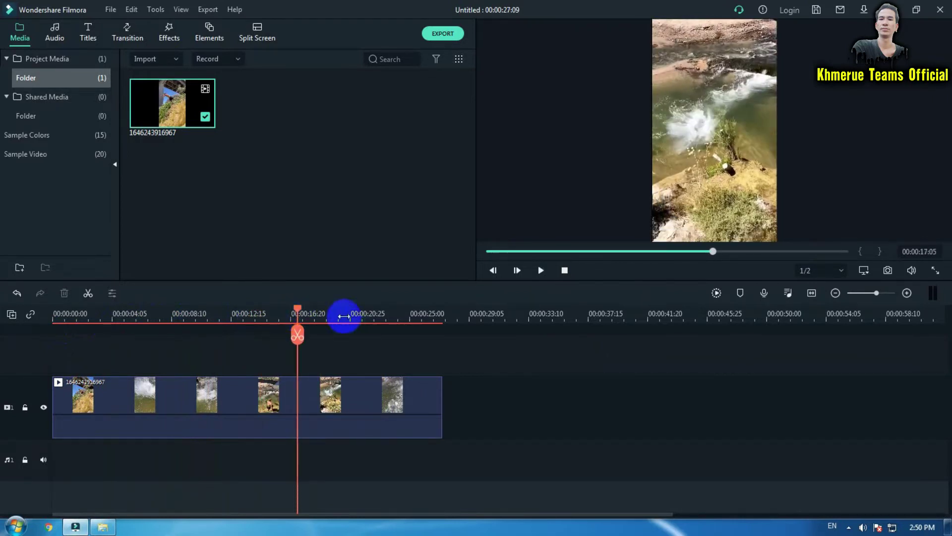
{"action": "left_click", "coordinate": [344, 315]}
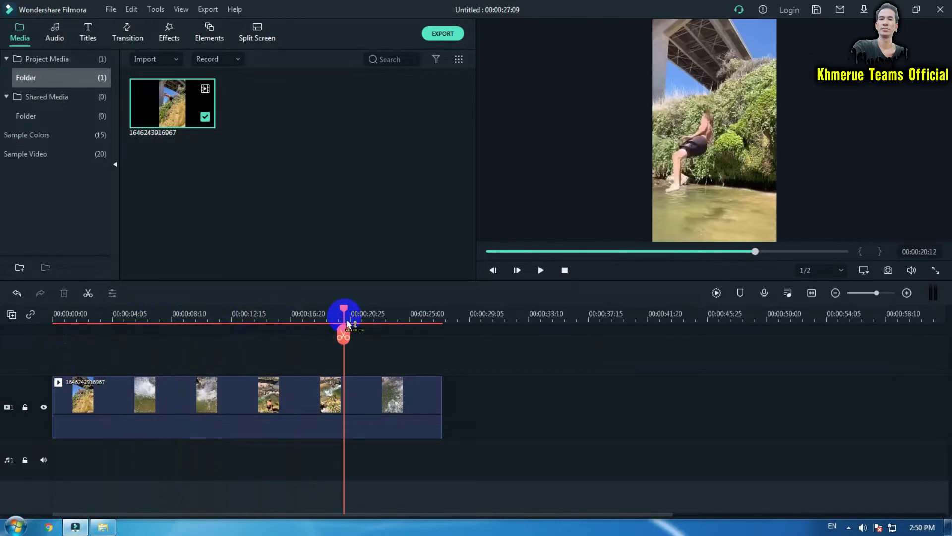
{"action": "left_click", "coordinate": [324, 315]}
{"action": "key", "text": "space"}
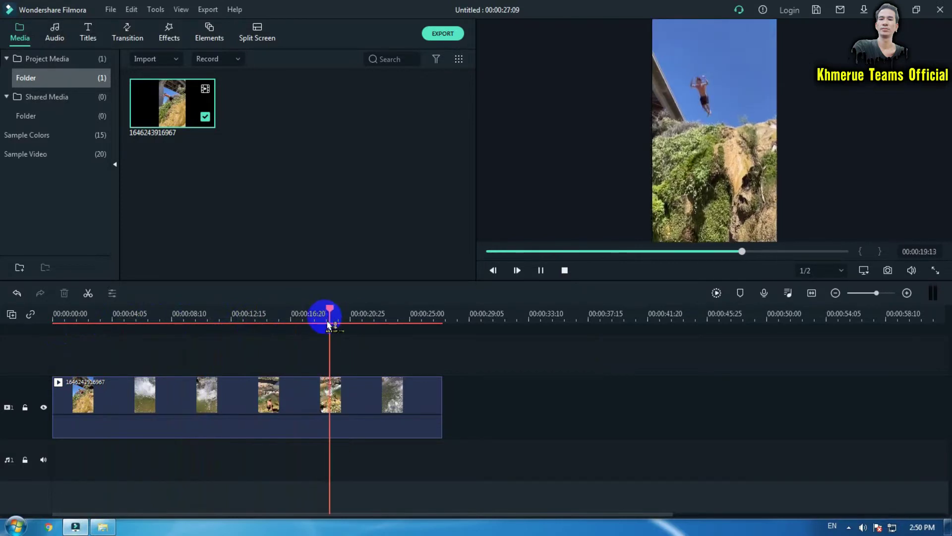
{"action": "key", "text": "space"}
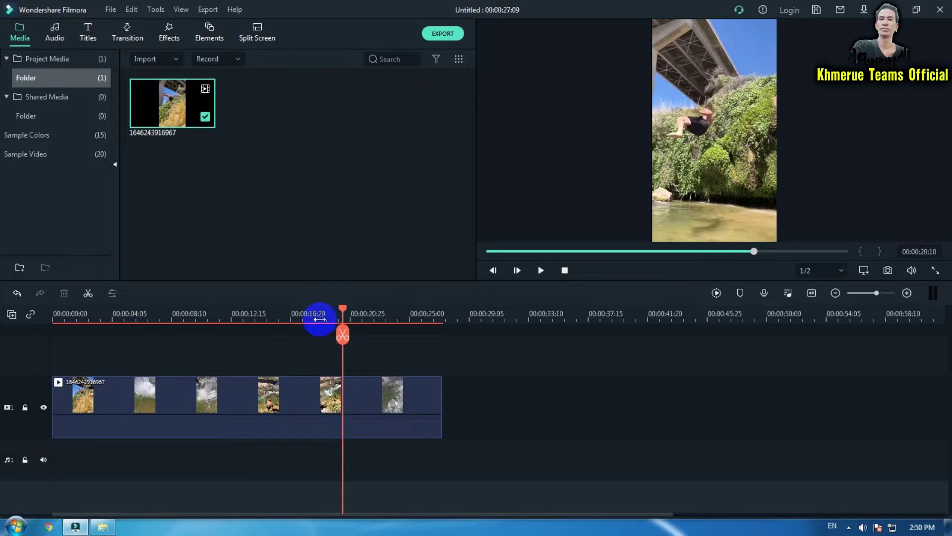
Step: Split the clip at 00:00:18:21, just before the cliff jump, and delete the part before the cut
{"action": "left_click", "coordinate": [320, 316]}
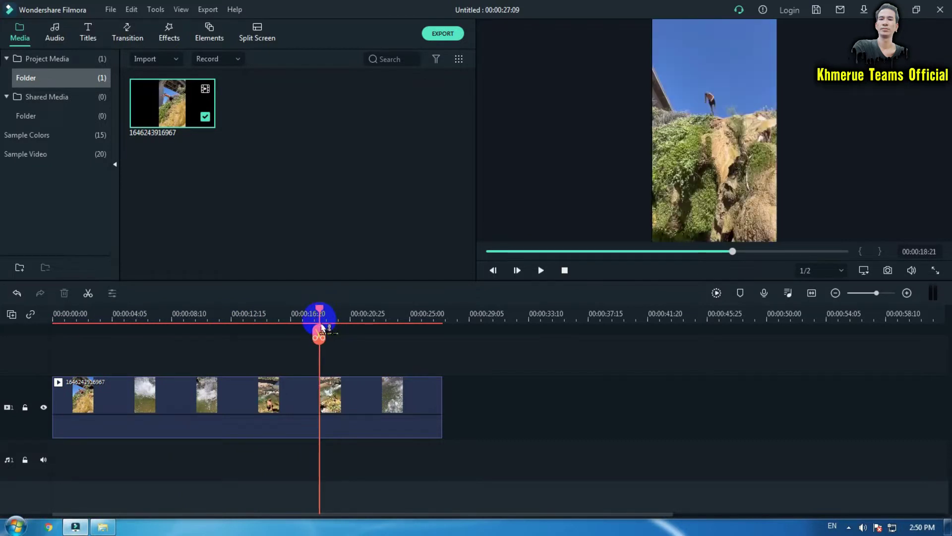
{"action": "left_click", "coordinate": [319, 333]}
{"action": "left_click", "coordinate": [247, 394]}
{"action": "key", "text": "Delete"}
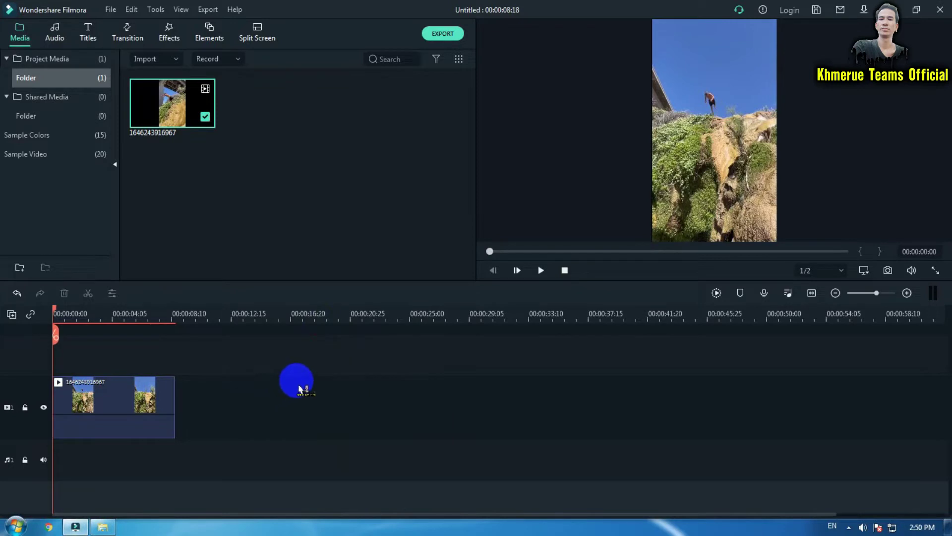
Step: Scrub and play through the clip around the second jump to examine the moment the diver enters the water
{"action": "left_click", "coordinate": [163, 317]}
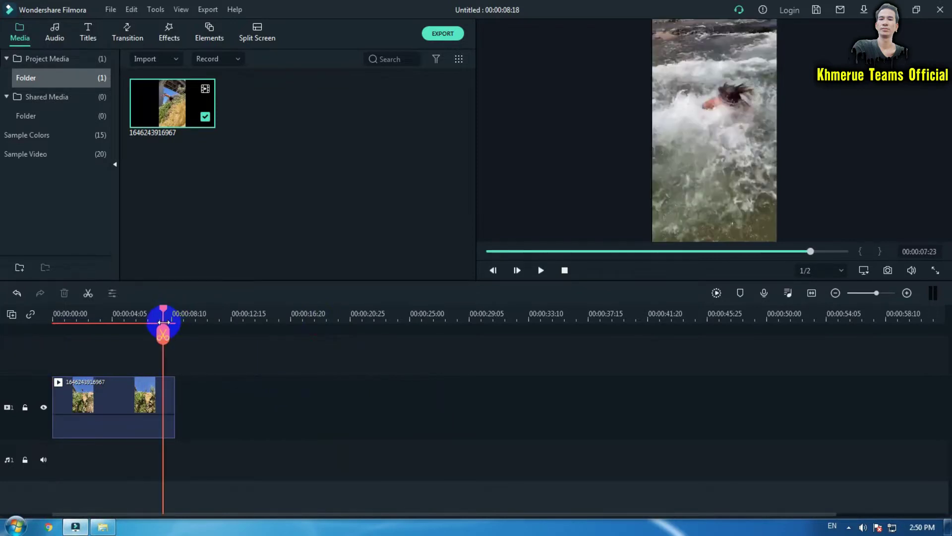
{"action": "left_click_drag", "start_coordinate": [164, 321], "coordinate": [257, 317]}
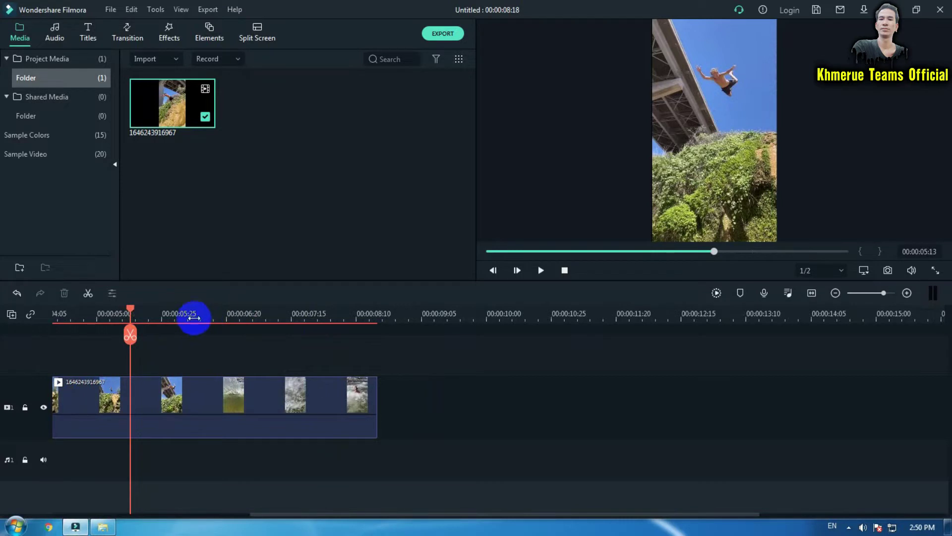
{"action": "left_click", "coordinate": [191, 317]}
{"action": "left_click_drag", "start_coordinate": [191, 317], "coordinate": [184, 317]}
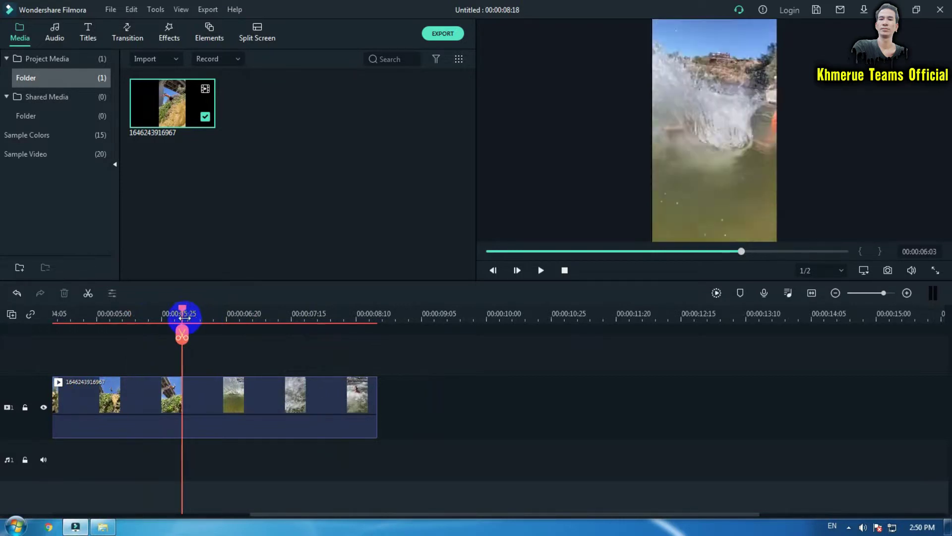
{"action": "key", "text": "space"}
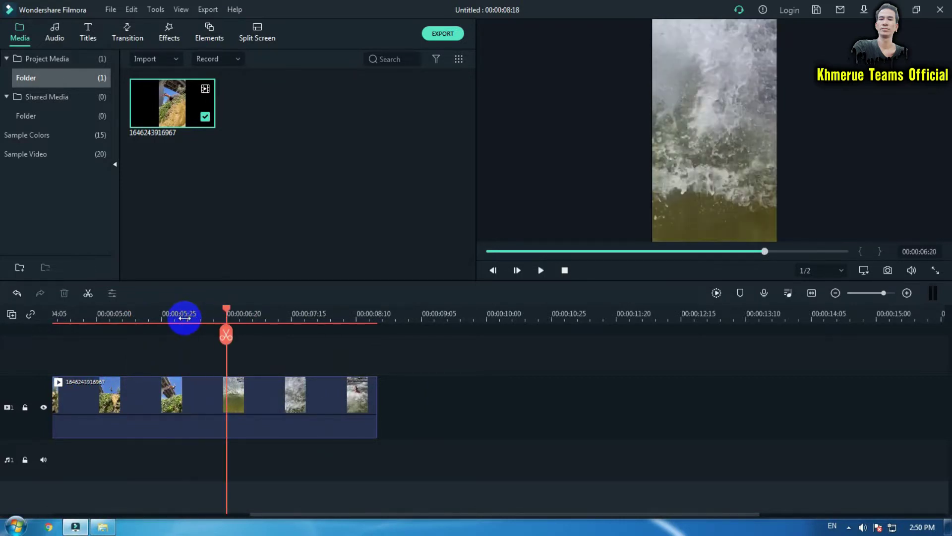
{"action": "left_click", "coordinate": [209, 321]}
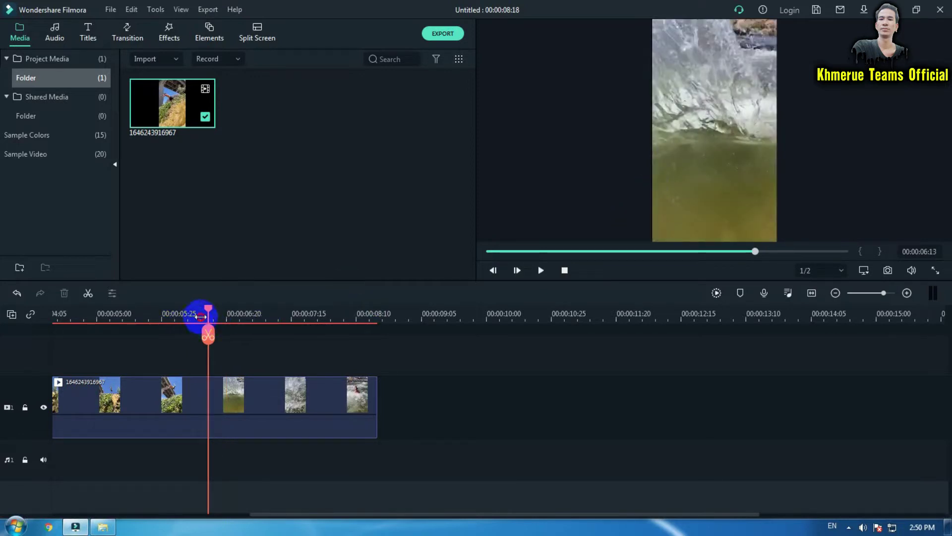
{"action": "left_click", "coordinate": [201, 317]}
{"action": "left_click", "coordinate": [190, 315]}
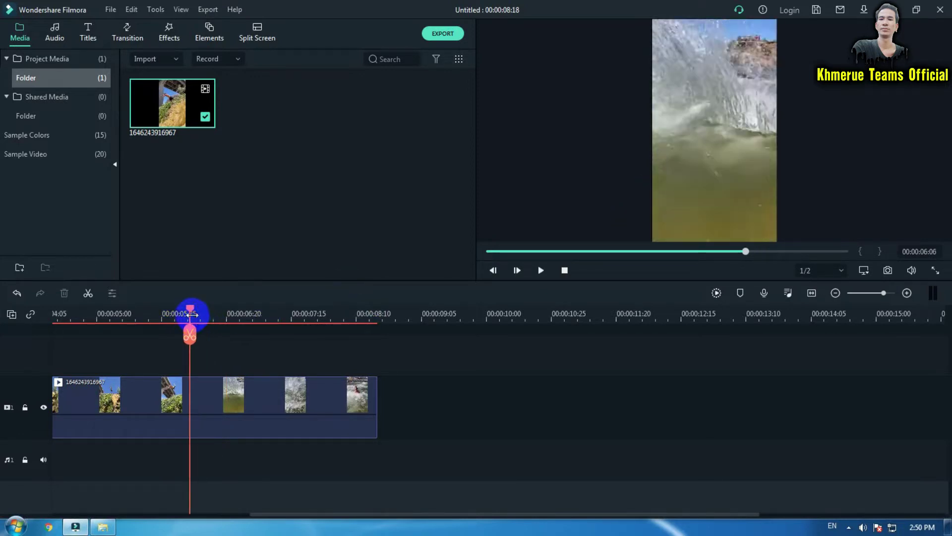
{"action": "left_click", "coordinate": [183, 314]}
{"action": "left_click", "coordinate": [172, 315]}
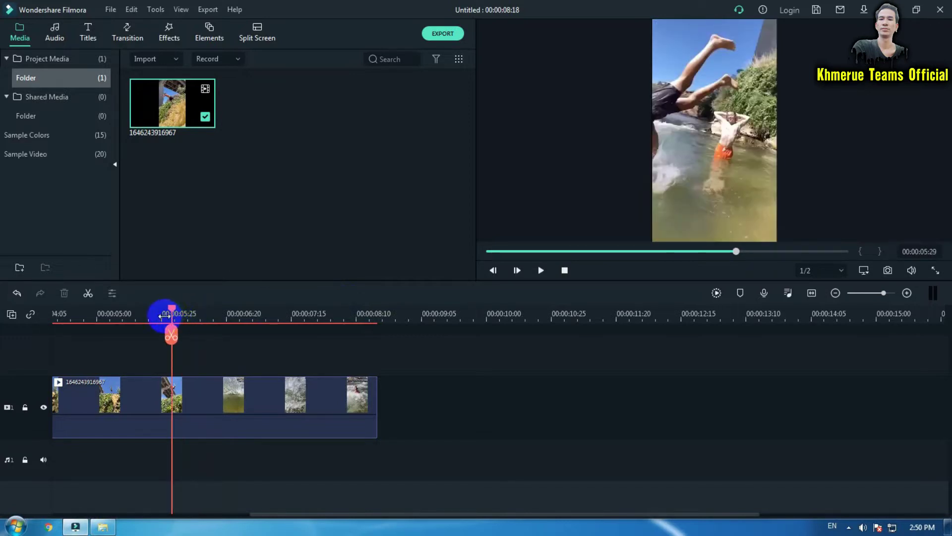
{"action": "left_click", "coordinate": [164, 315]}
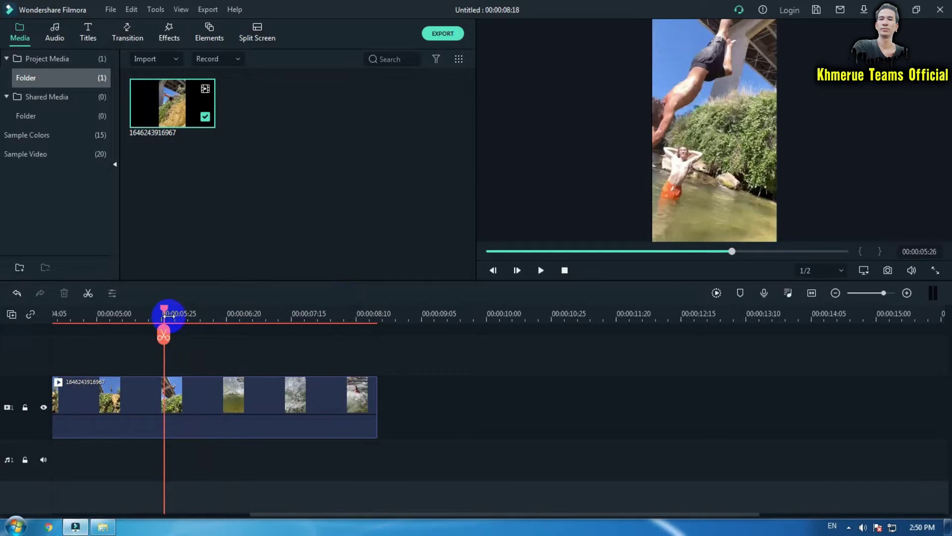
{"action": "left_click", "coordinate": [157, 319]}
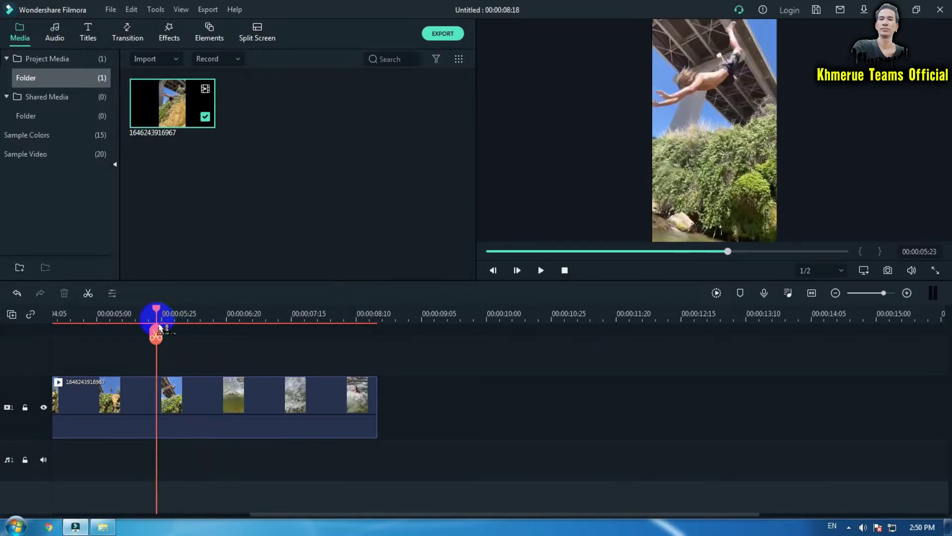
{"action": "left_click", "coordinate": [147, 318]}
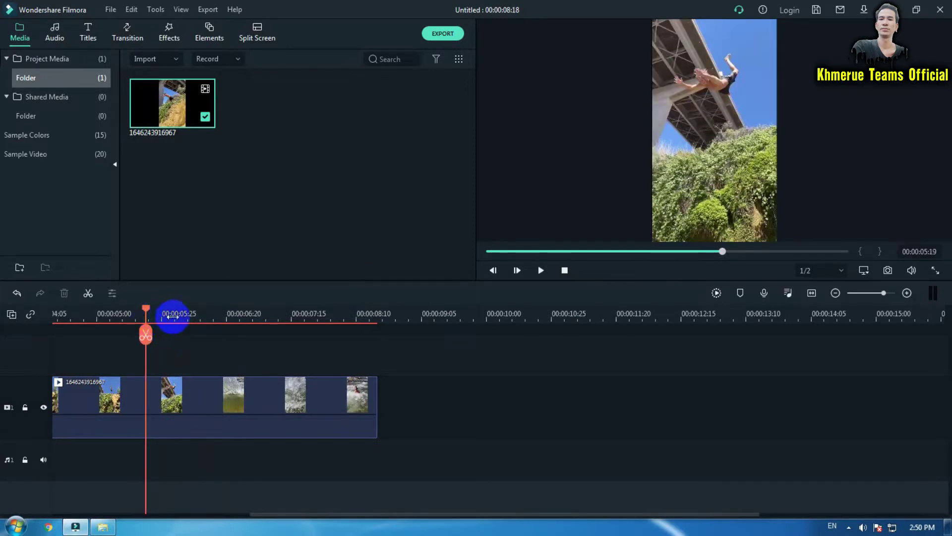
Step: Split the clip at 00:00:06:00, as the second diver enters the water, and delete the part after the cut
{"action": "left_click", "coordinate": [170, 318]}
{"action": "left_click", "coordinate": [185, 317]}
{"action": "left_click", "coordinate": [174, 317]}
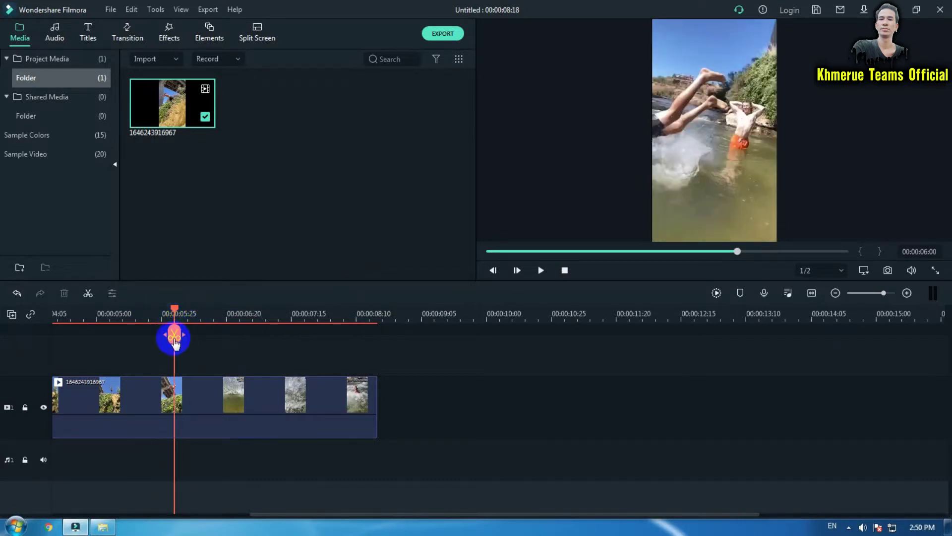
{"action": "left_click", "coordinate": [174, 334]}
{"action": "left_click", "coordinate": [233, 402]}
{"action": "key", "text": "Delete"}
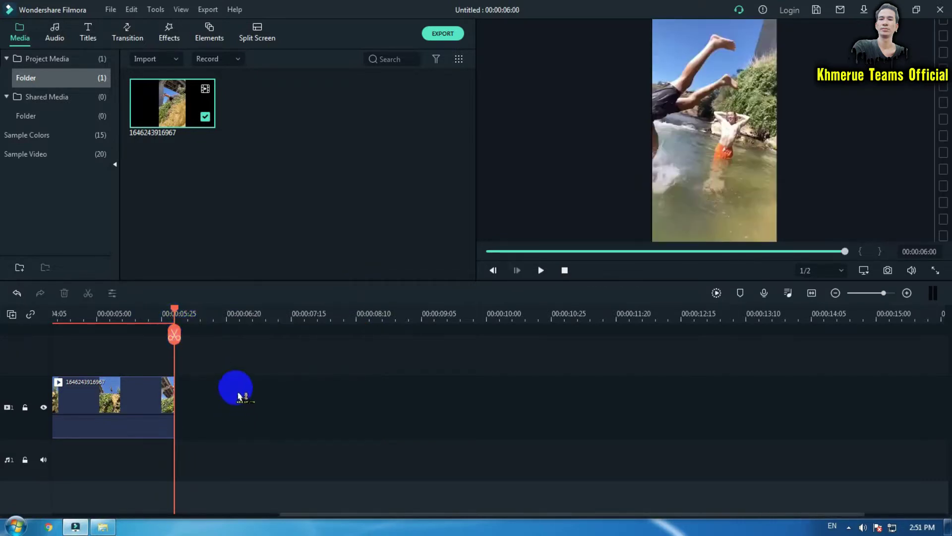
Step: Play the remaining clip from its beginning to examine where the first jumper reaches the water
{"action": "left_click_drag", "start_coordinate": [274, 313], "coordinate": [542, 316]}
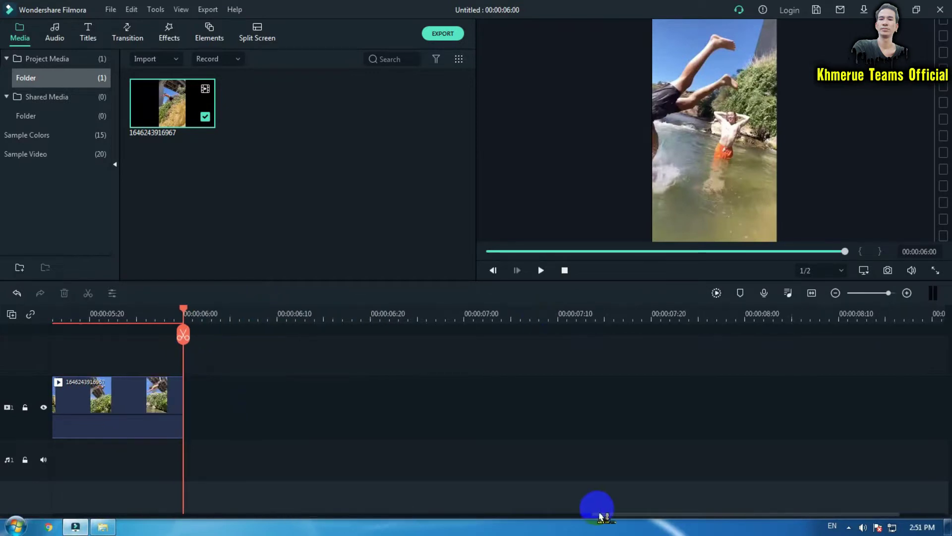
{"action": "left_click_drag", "start_coordinate": [616, 514], "coordinate": [259, 517]}
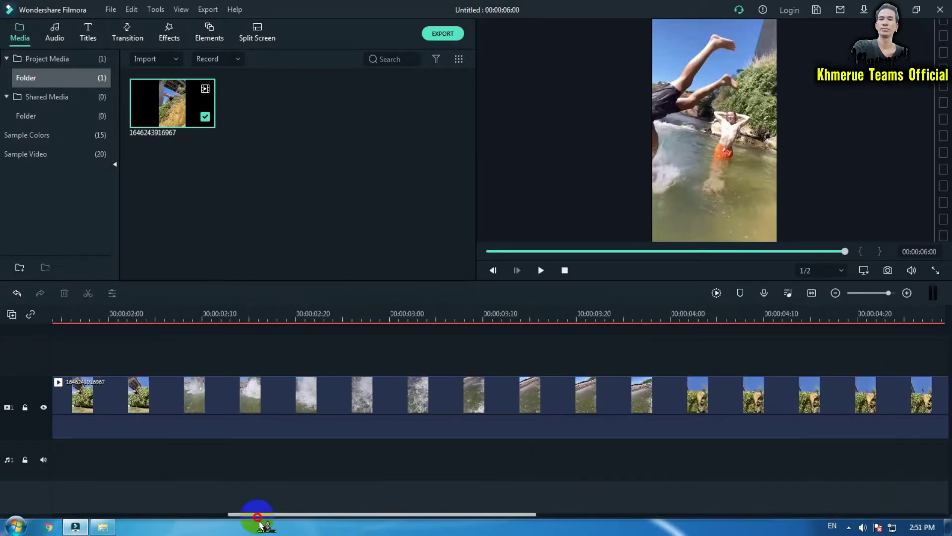
{"action": "left_click_drag", "start_coordinate": [441, 314], "coordinate": [216, 335]}
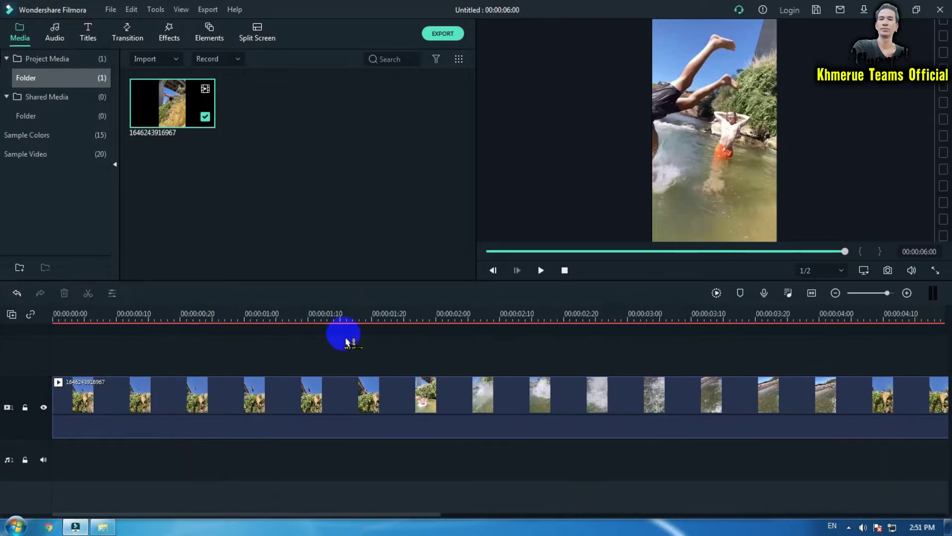
{"action": "left_click", "coordinate": [417, 315]}
{"action": "left_click_drag", "start_coordinate": [672, 319], "coordinate": [208, 319]}
{"action": "key", "text": "space"}
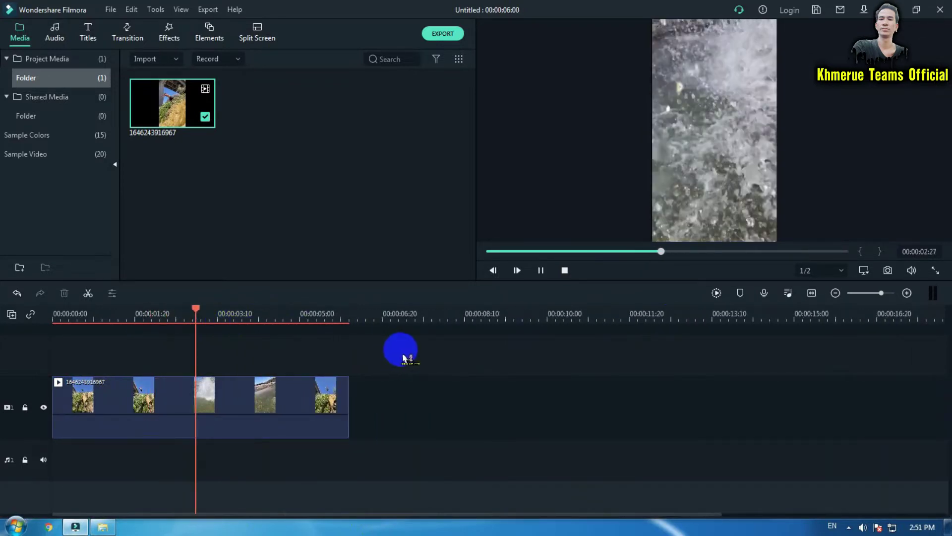
{"action": "key", "text": "space"}
{"action": "left_click", "coordinate": [178, 318]}
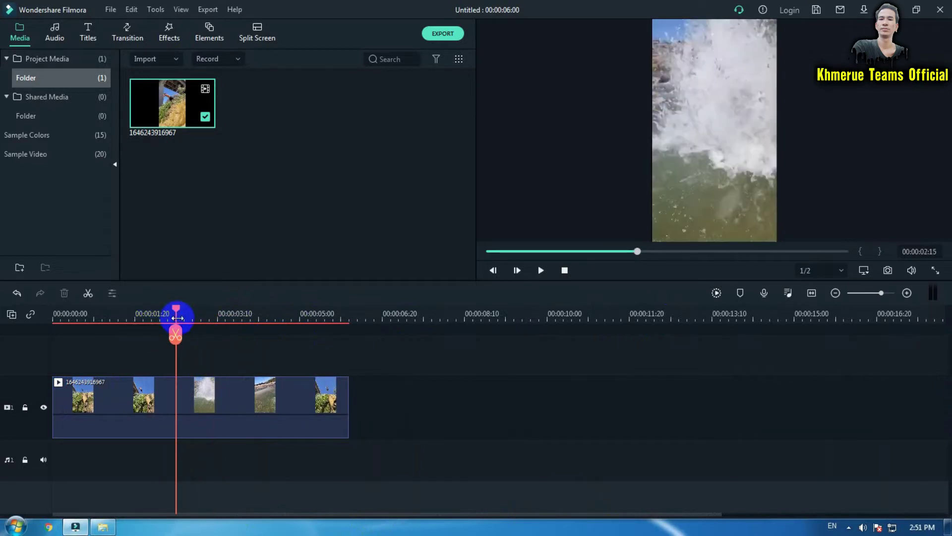
Step: Split the clip at 00:00:01:22, just before the first jumper hits the water, and delete the part after the cut
{"action": "left_click_drag", "start_coordinate": [173, 315], "coordinate": [313, 317]}
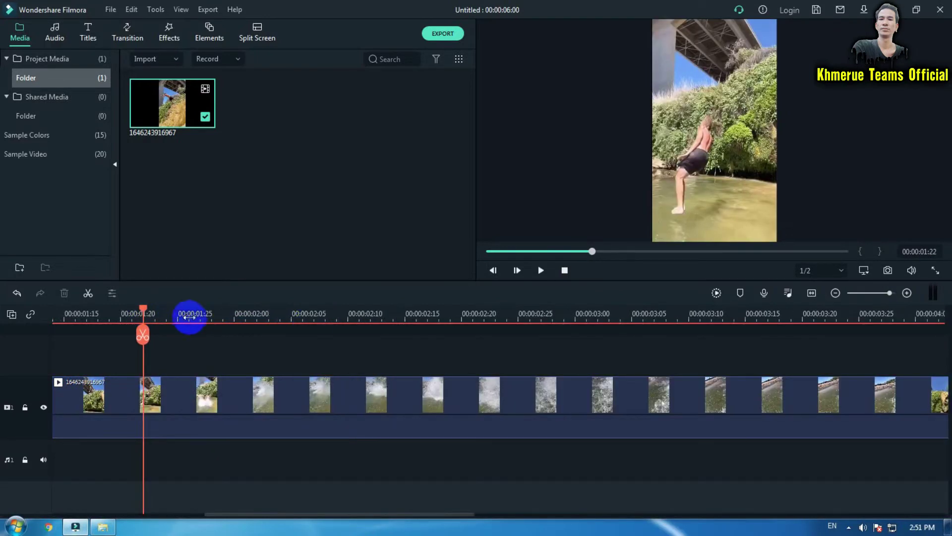
{"action": "left_click", "coordinate": [164, 314]}
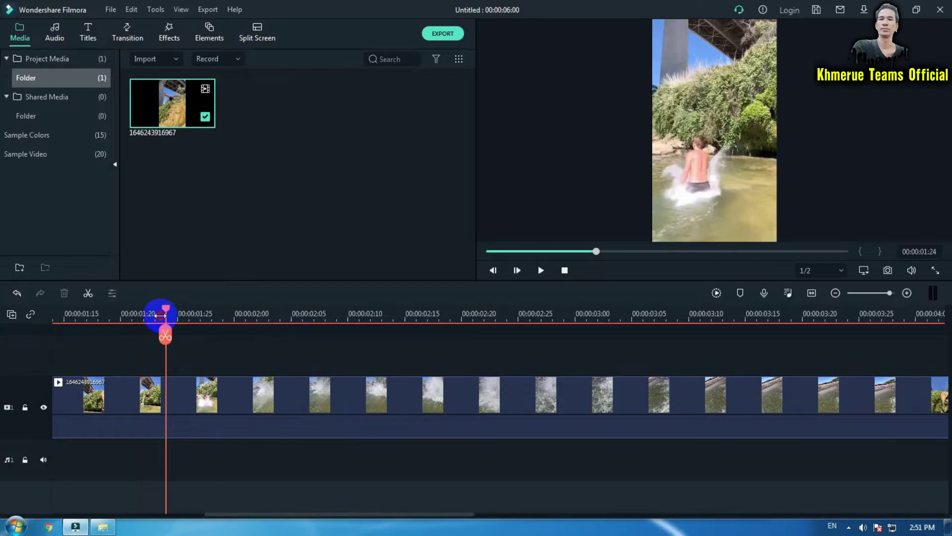
{"action": "left_click_drag", "start_coordinate": [161, 314], "coordinate": [148, 314]}
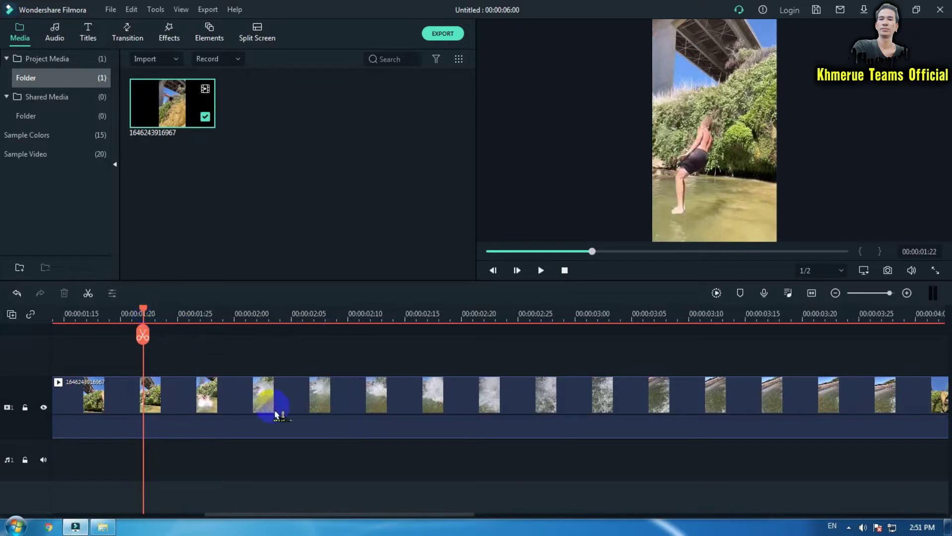
{"action": "left_click", "coordinate": [155, 347]}
{"action": "left_click", "coordinate": [255, 392]}
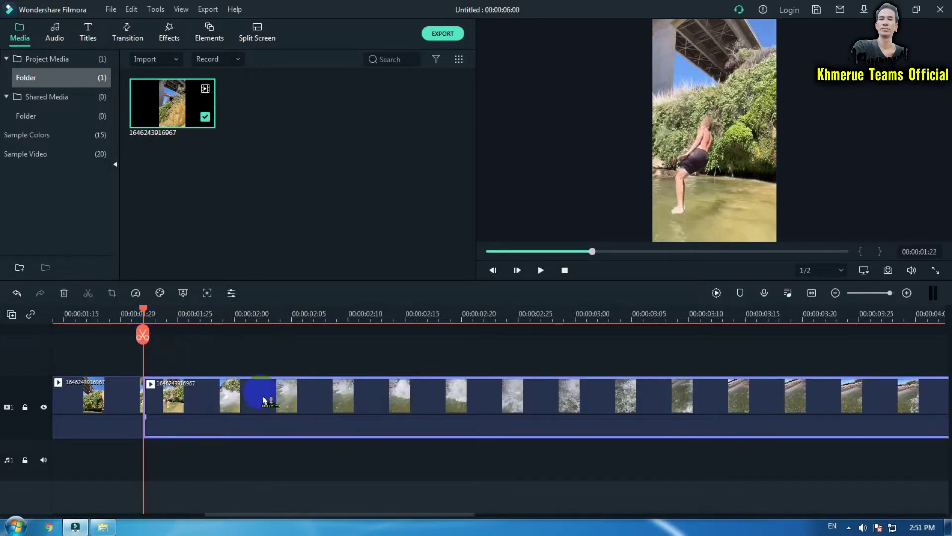
{"action": "key", "text": "Delete"}
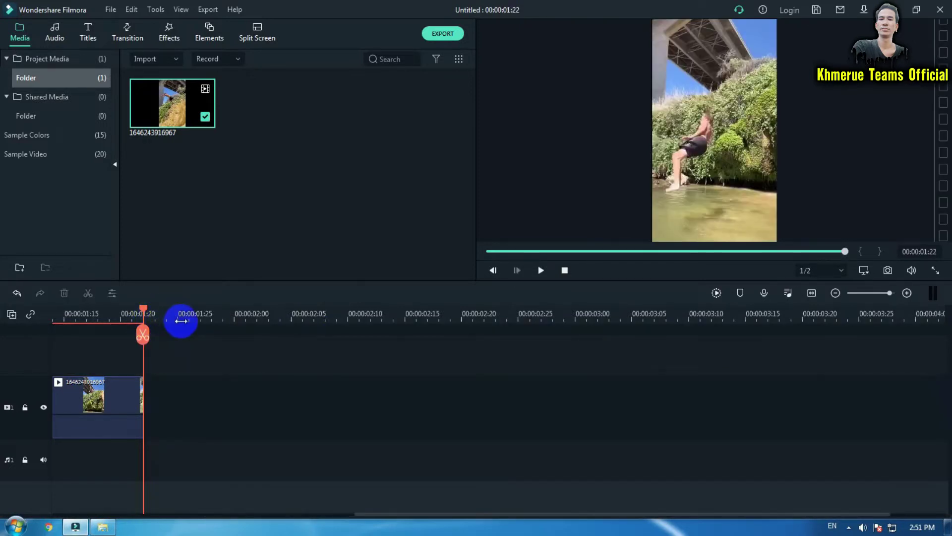
Step: Play the trimmed jump clip from the start several times to check where it begins and ends
{"action": "left_click_drag", "start_coordinate": [200, 322], "coordinate": [257, 326]}
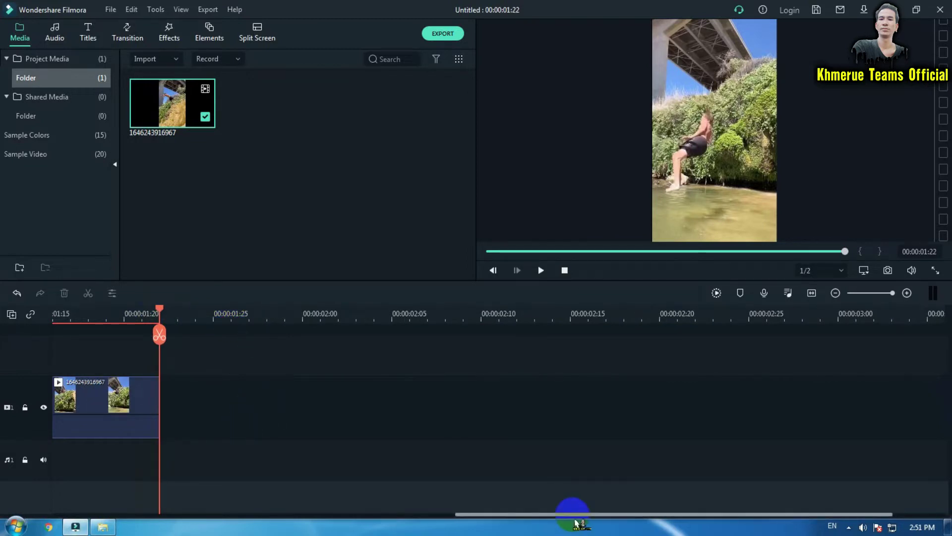
{"action": "left_click_drag", "start_coordinate": [571, 515], "coordinate": [353, 506]}
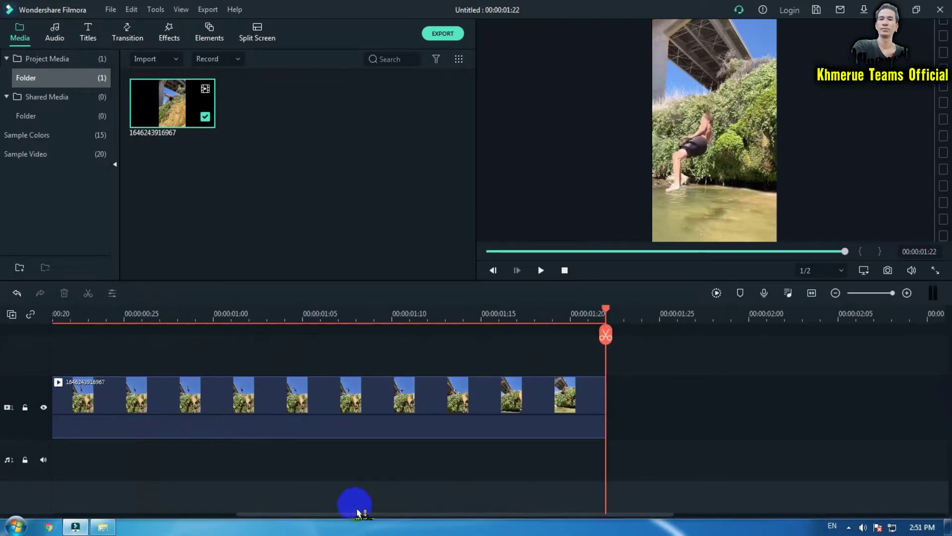
{"action": "left_click_drag", "start_coordinate": [462, 314], "coordinate": [56, 335]}
{"action": "key", "text": "Home"}
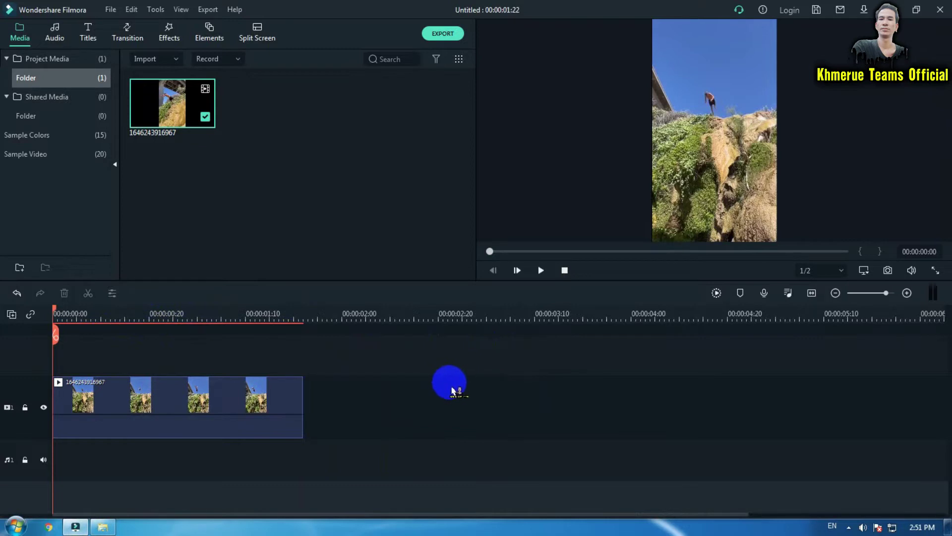
{"action": "key", "text": "space"}
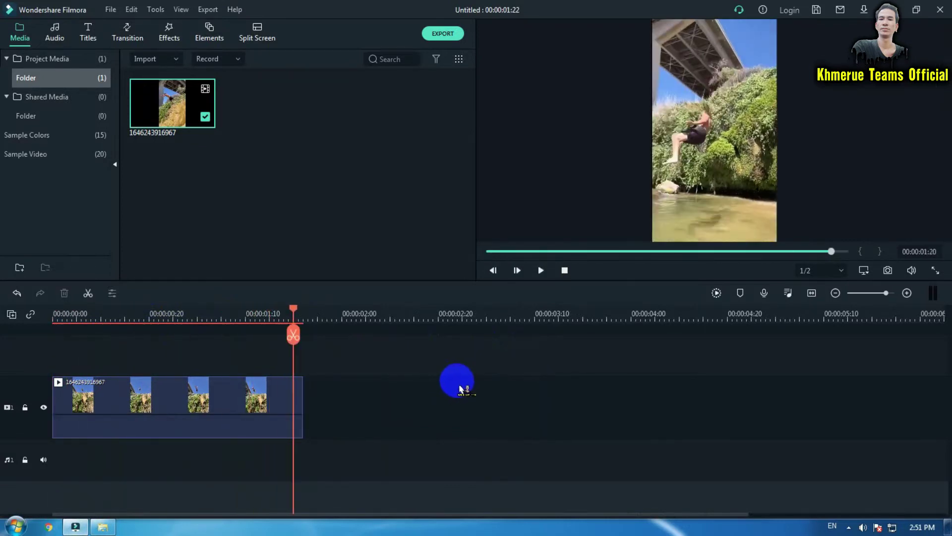
{"action": "key", "text": "space"}
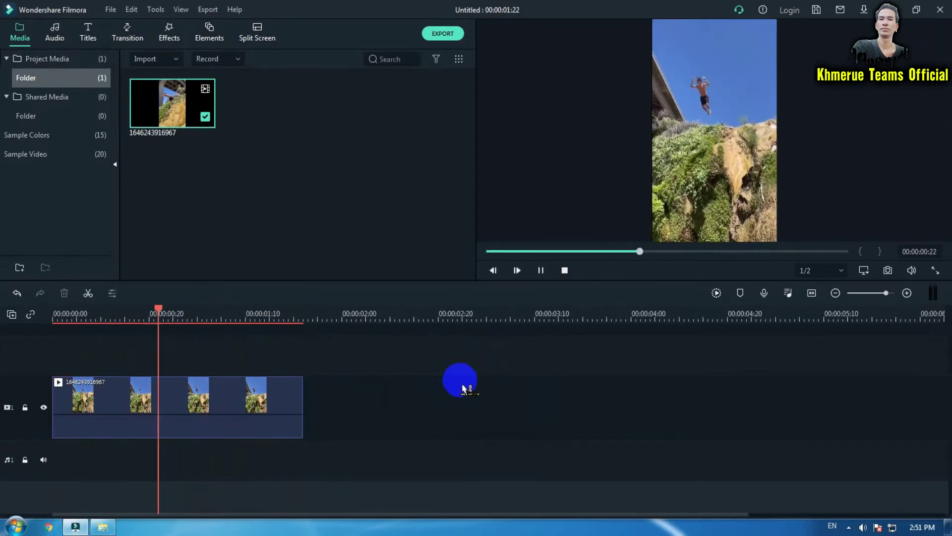
{"action": "key", "text": "space"}
{"action": "key", "text": "space"}
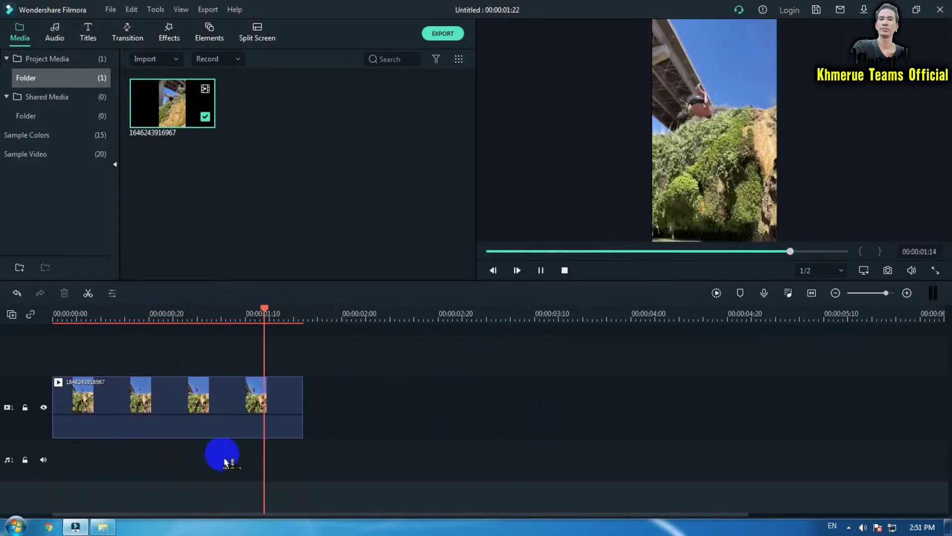
{"action": "key", "text": "space"}
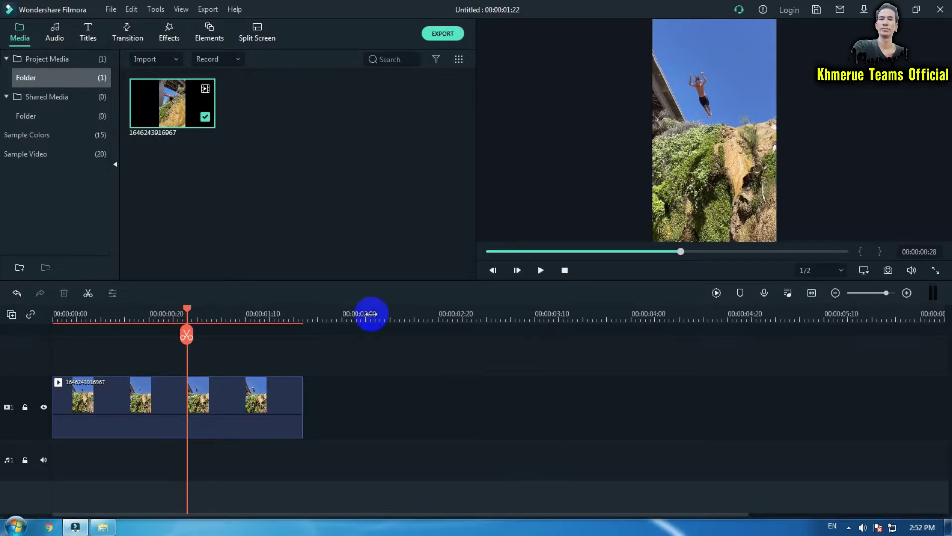
{"action": "left_click_drag", "start_coordinate": [376, 314], "coordinate": [499, 312]}
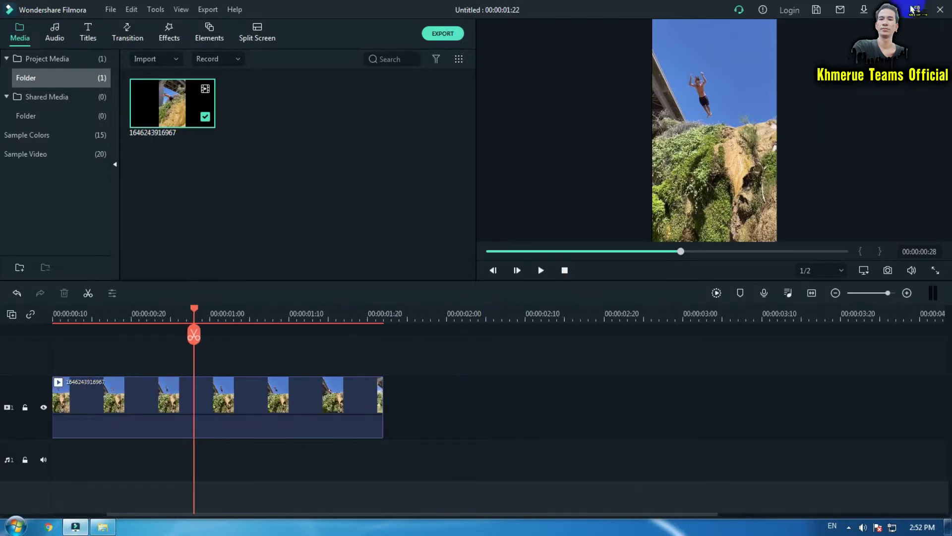
{"action": "left_click", "coordinate": [894, 10]}
{"action": "left_click", "coordinate": [656, 234]}
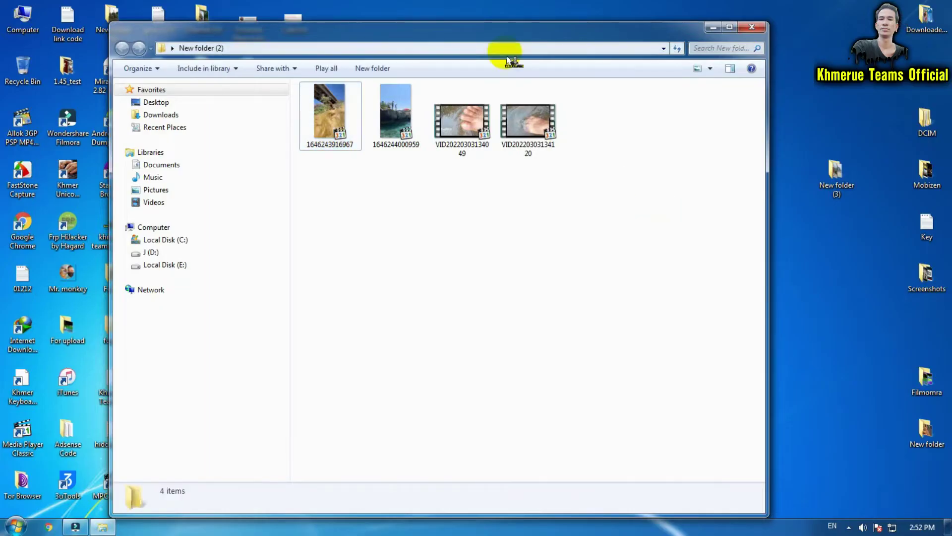
{"action": "double_click", "coordinate": [465, 137]}
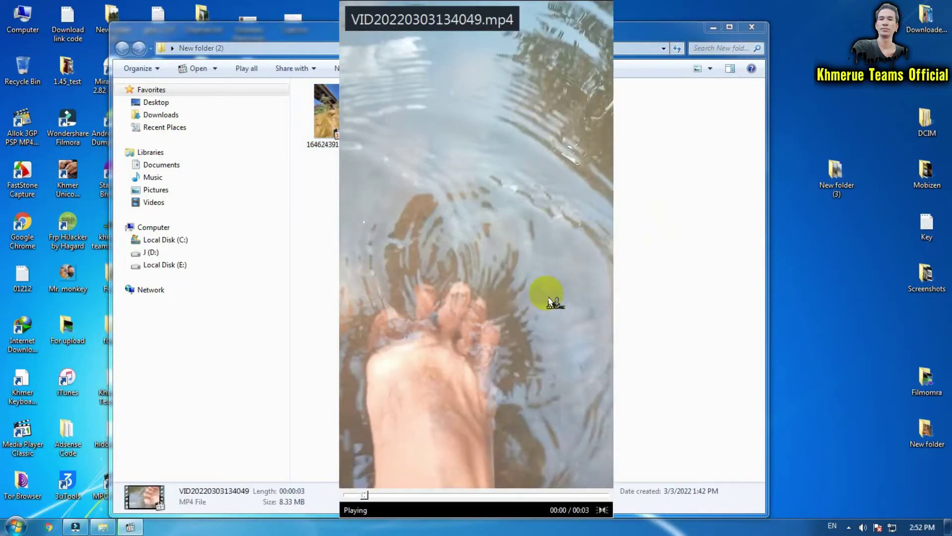
{"action": "scroll", "coordinate": [544, 301], "scroll_direction": "down", "scroll_amount": 11}
{"action": "left_click_drag", "start_coordinate": [544, 301], "coordinate": [370, 302]}
{"action": "double_click", "coordinate": [527, 124]}
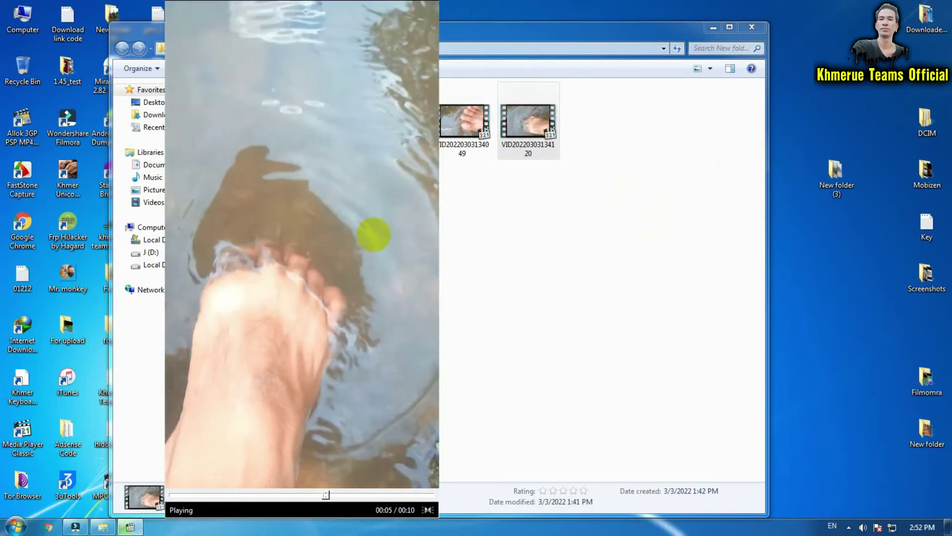
{"action": "key", "text": "alt+F4"}
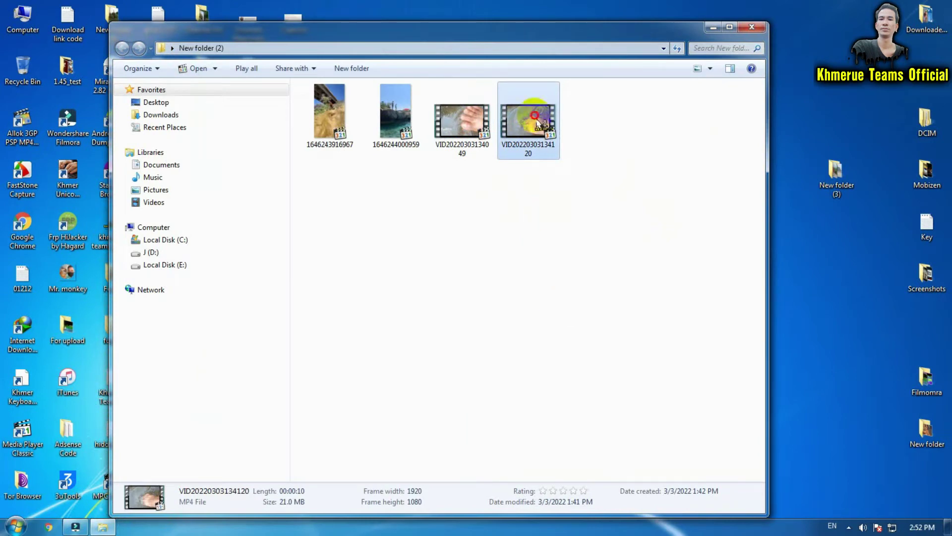
{"action": "left_click_drag", "start_coordinate": [534, 116], "coordinate": [520, 417]}
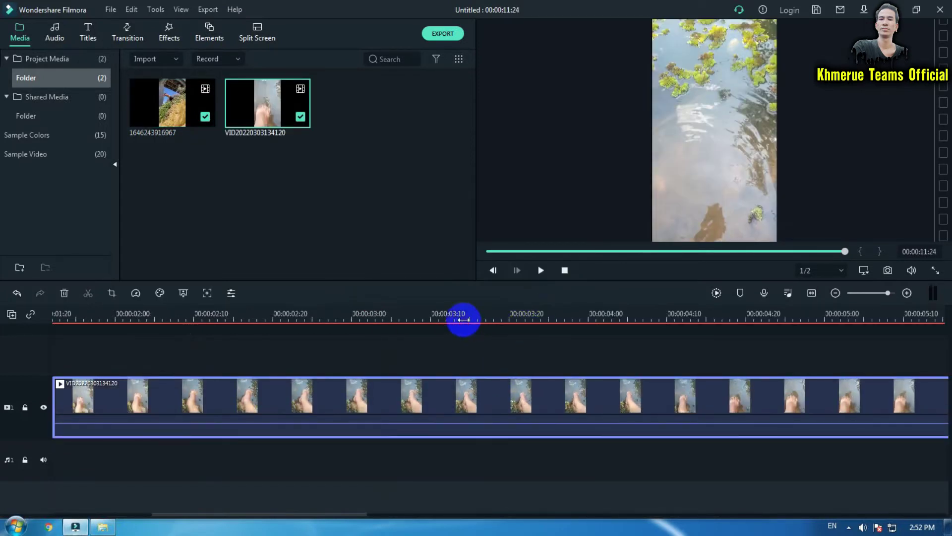
{"action": "left_click", "coordinate": [462, 318]}
{"action": "left_click_drag", "start_coordinate": [467, 319], "coordinate": [598, 319]}
{"action": "left_click_drag", "start_coordinate": [528, 317], "coordinate": [168, 321]}
{"action": "left_click_drag", "start_coordinate": [379, 314], "coordinate": [308, 314]}
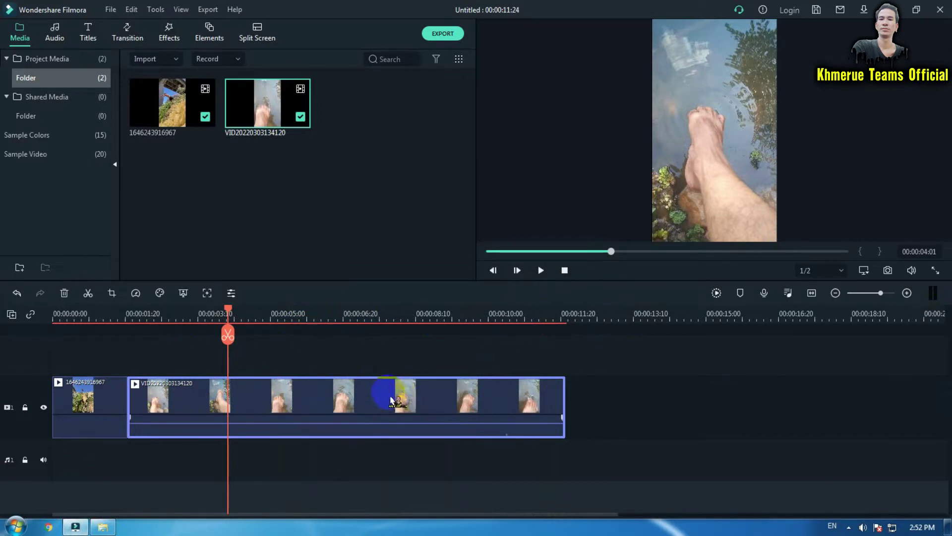
{"action": "key", "text": "space"}
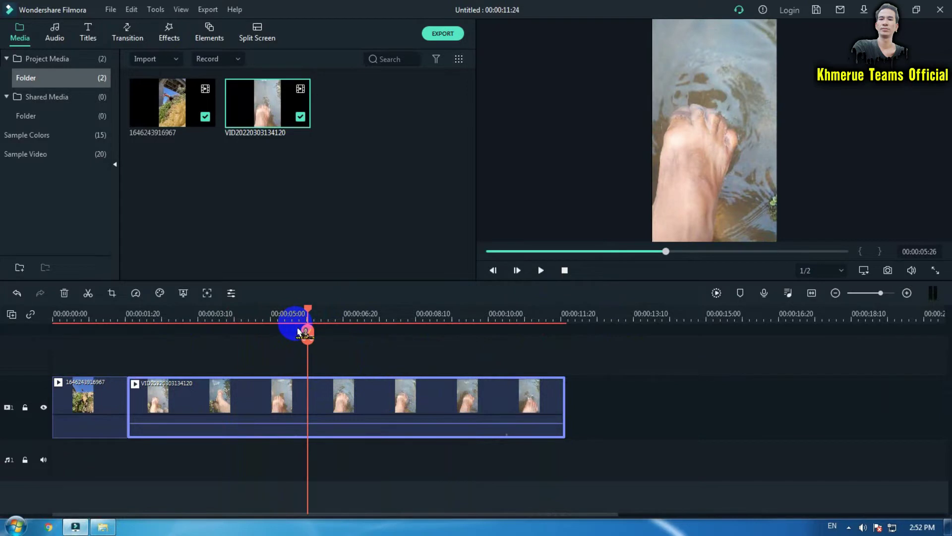
{"action": "left_click_drag", "start_coordinate": [340, 422], "coordinate": [346, 461]}
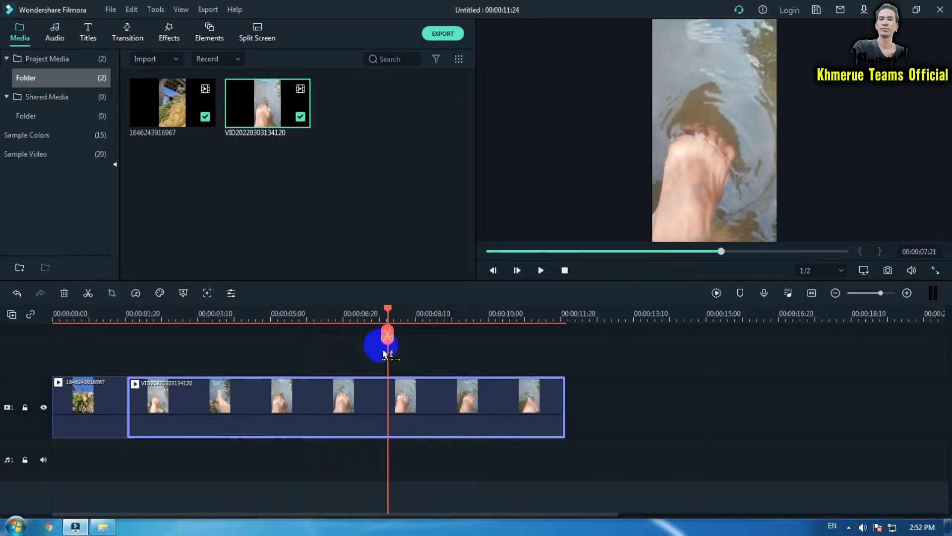
{"action": "left_click", "coordinate": [349, 321]}
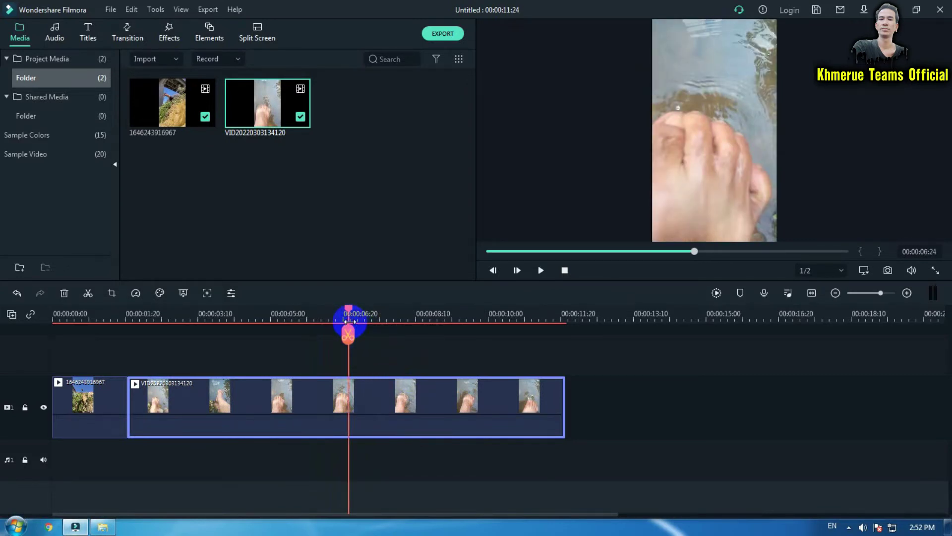
{"action": "left_click", "coordinate": [348, 334]}
{"action": "left_click", "coordinate": [288, 401]}
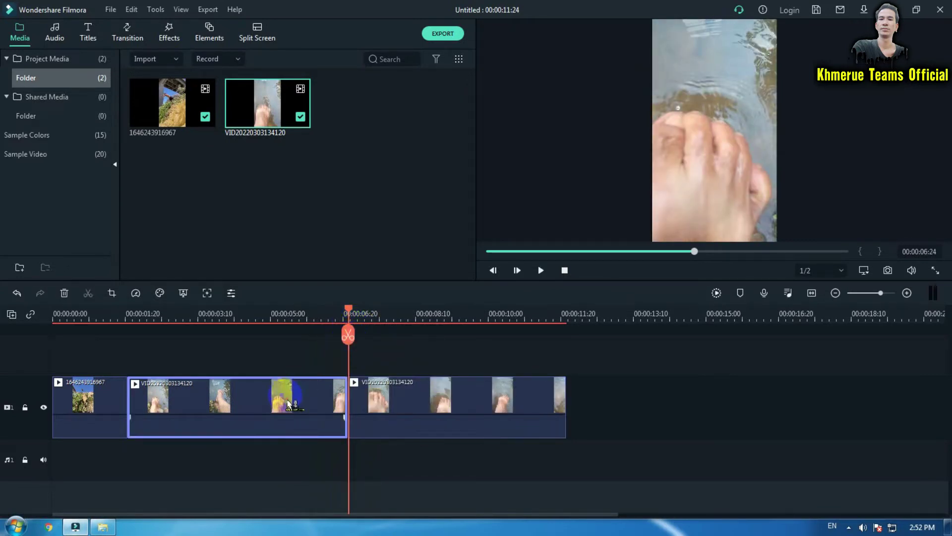
{"action": "key", "text": "Delete"}
Step: Split the shortened foot clip at 00:00:03:11, before the foot enters the water again, and delete the part before the cut
{"action": "key", "text": "space"}
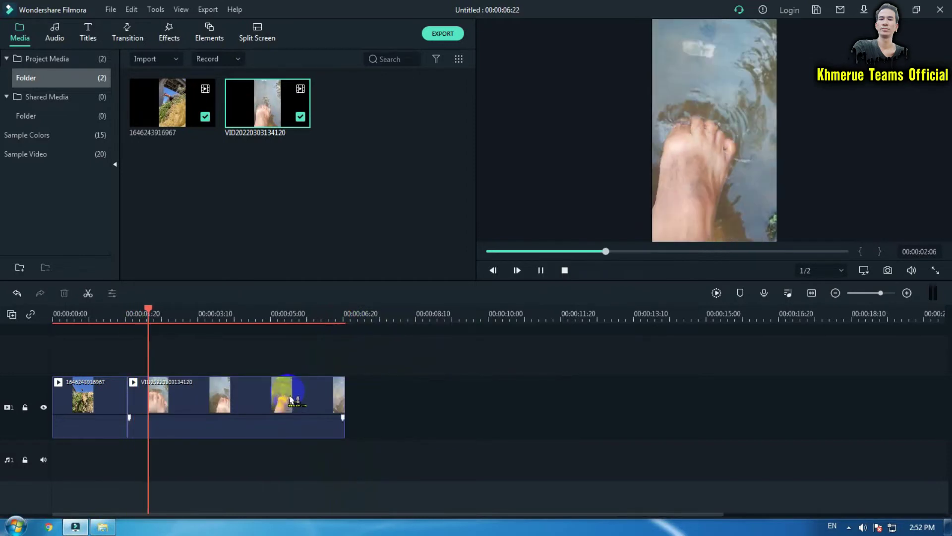
{"action": "key", "text": "space"}
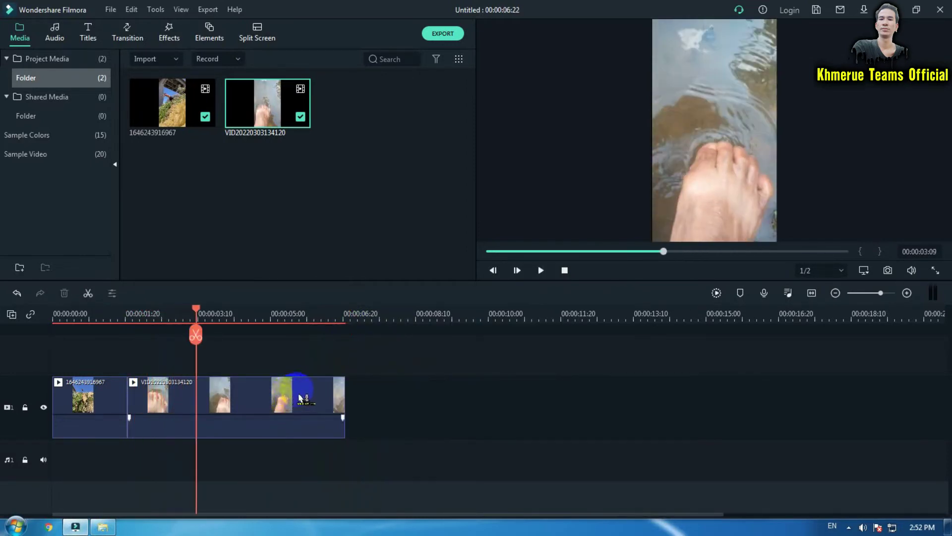
{"action": "key", "text": "space"}
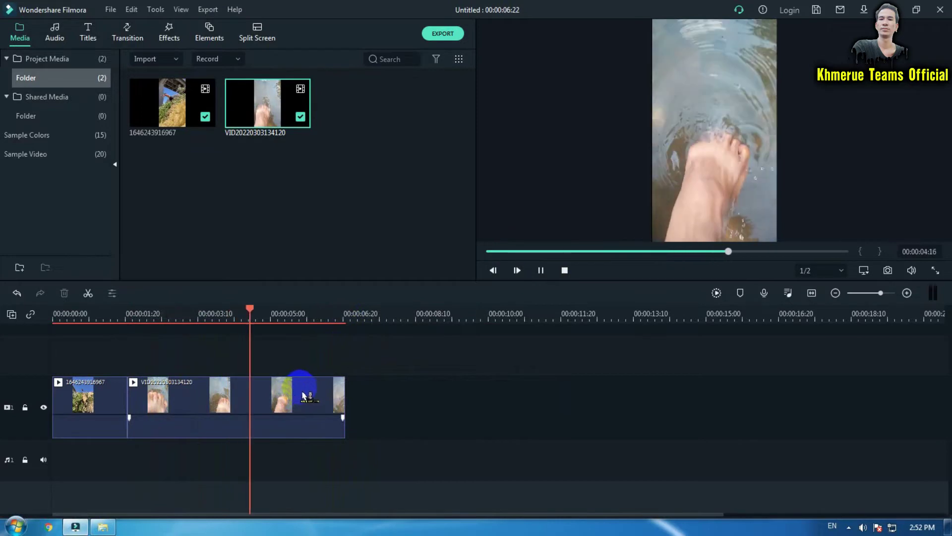
{"action": "key", "text": "space"}
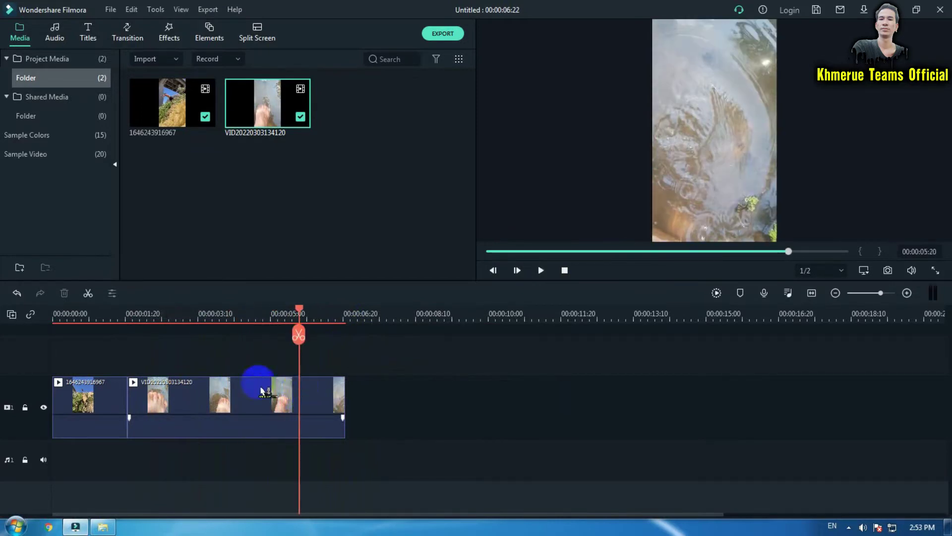
{"action": "left_click", "coordinate": [218, 318]}
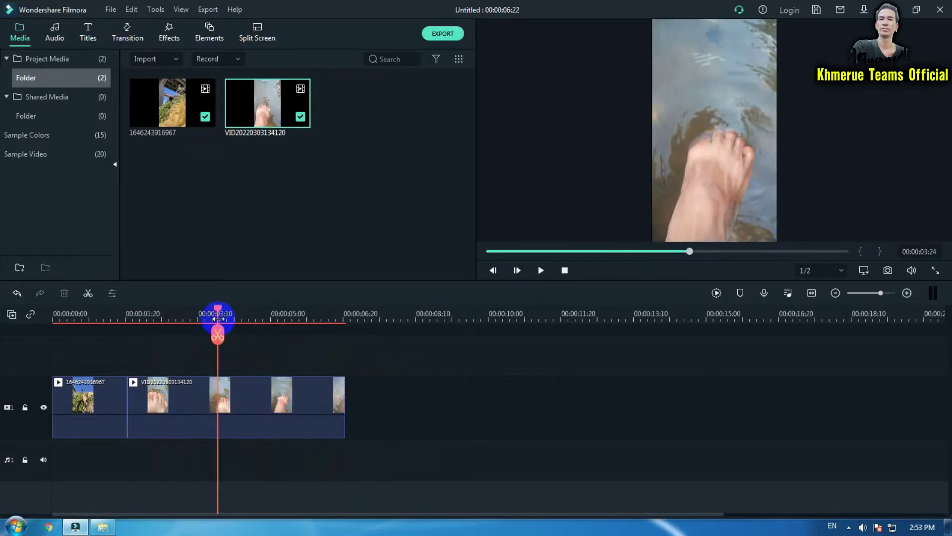
{"action": "left_click", "coordinate": [201, 319]}
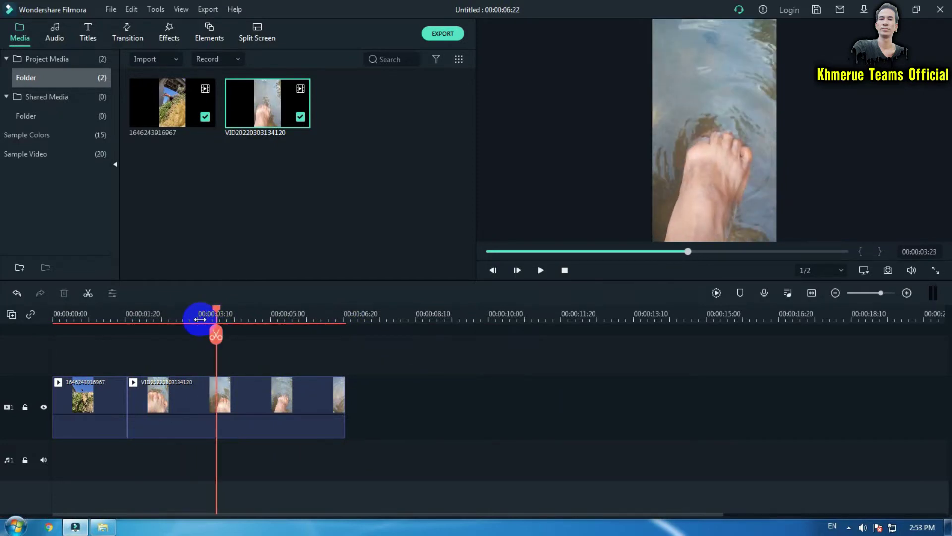
{"action": "left_click", "coordinate": [199, 319]}
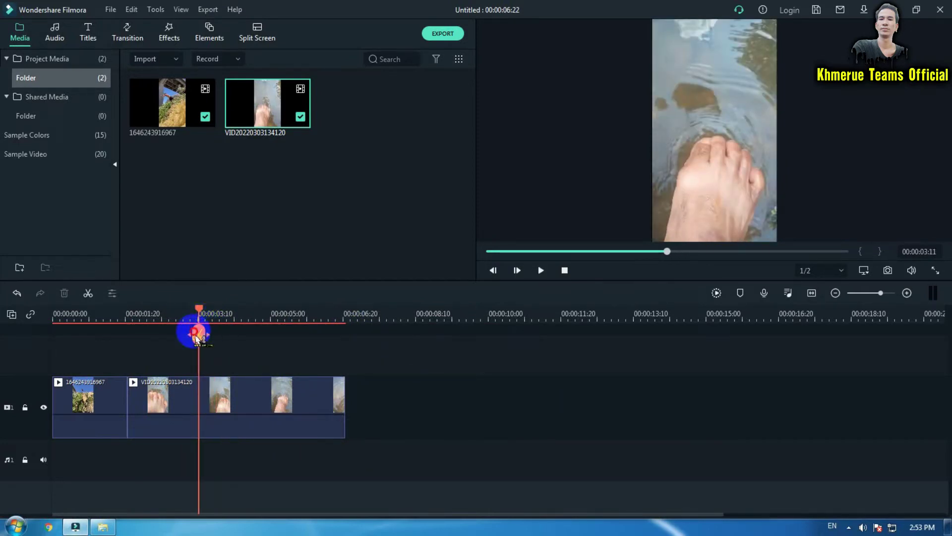
{"action": "left_click", "coordinate": [197, 335]}
{"action": "left_click", "coordinate": [180, 404]}
{"action": "key", "text": "Delete"}
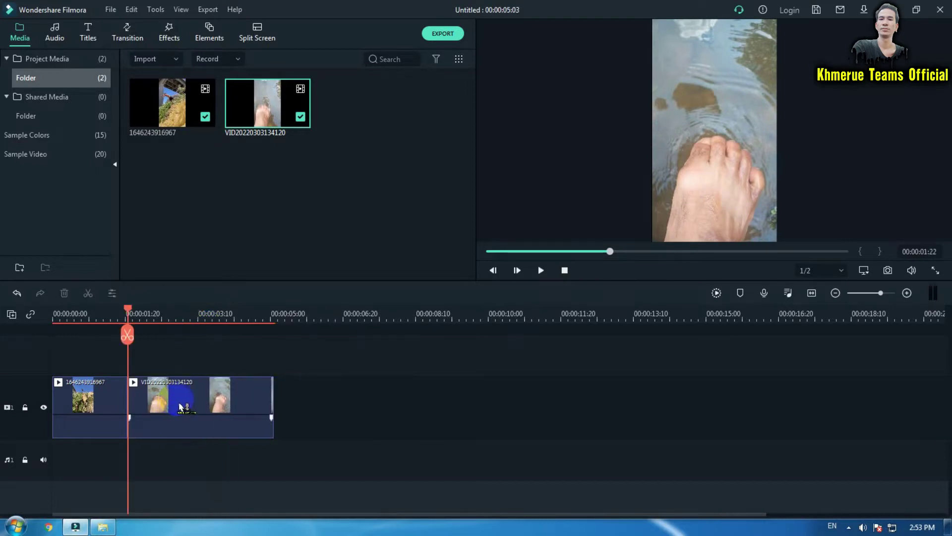
Step: Replay the opening of the foot clip several times to find the moment just before the foot splashes
{"action": "key", "text": "space"}
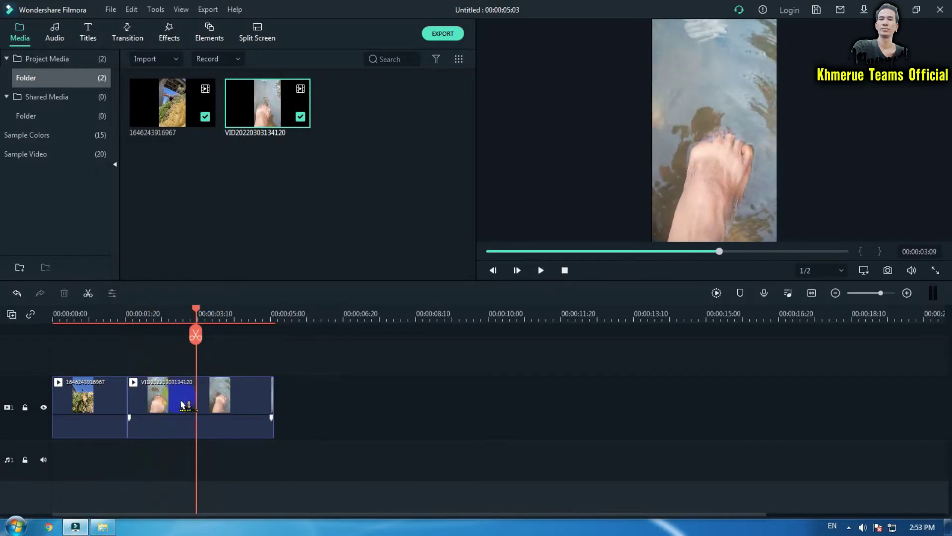
{"action": "left_click", "coordinate": [169, 315]}
{"action": "key", "text": "space"}
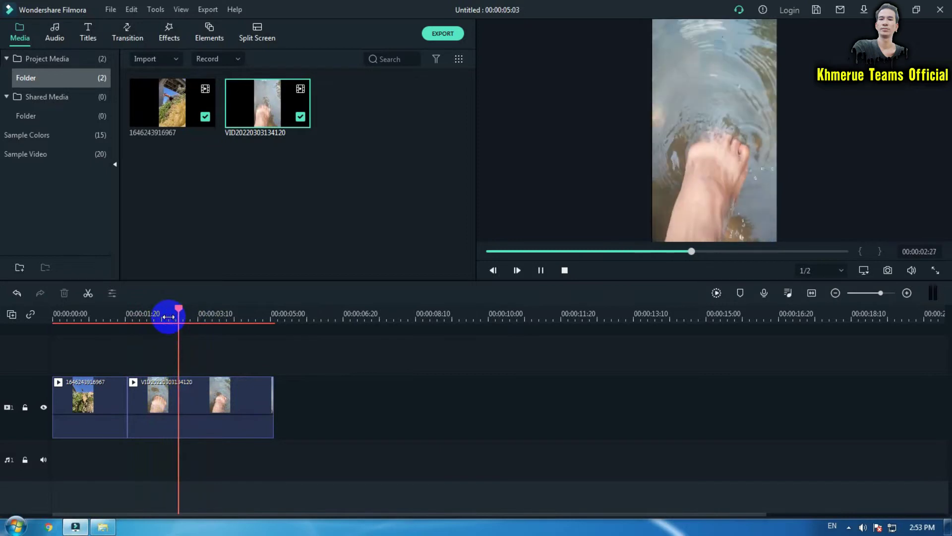
{"action": "key", "text": "space"}
{"action": "left_click", "coordinate": [177, 320]}
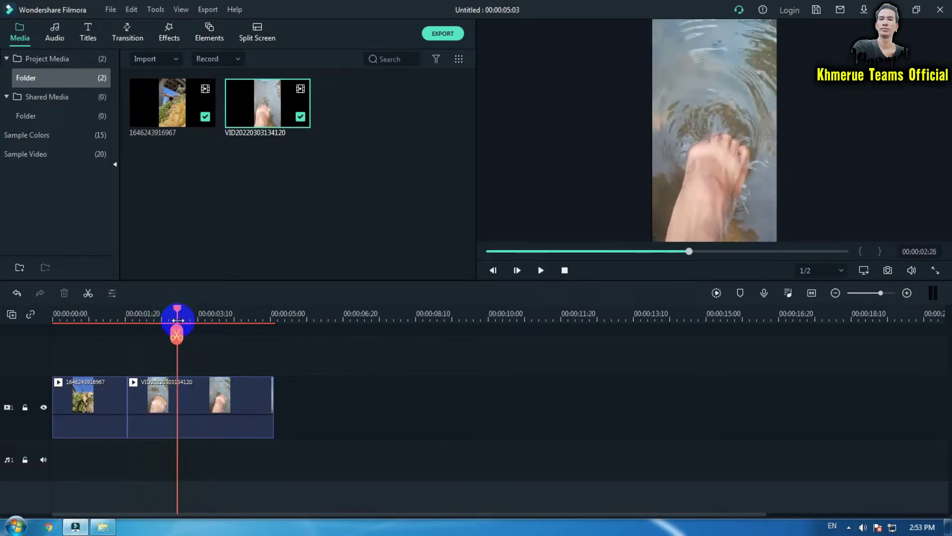
{"action": "key", "text": "space"}
{"action": "key", "text": "space"}
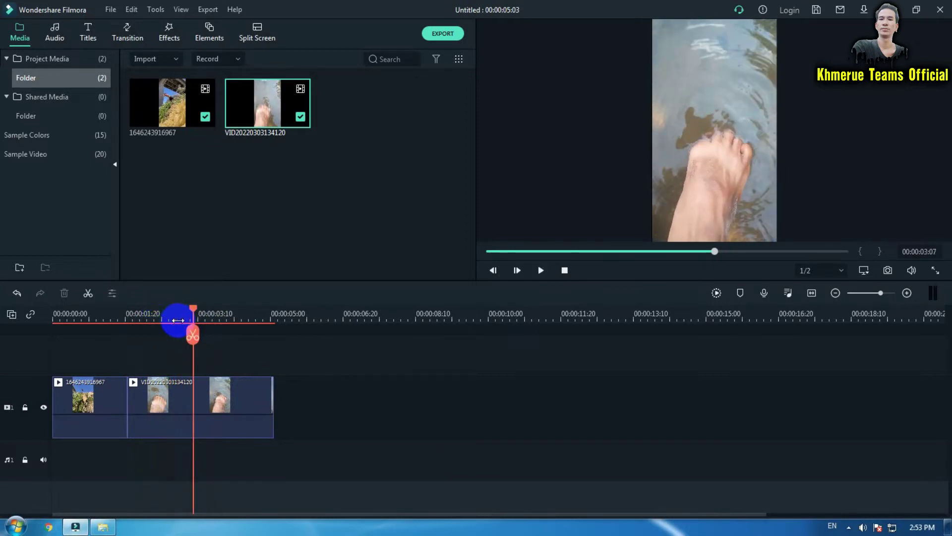
{"action": "left_click", "coordinate": [179, 320]}
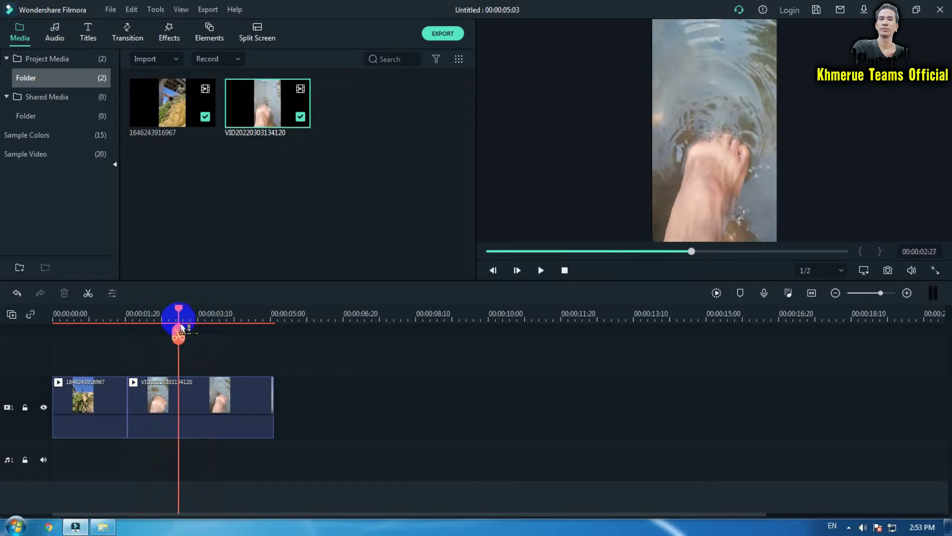
{"action": "key", "text": "Left"}
{"action": "key", "text": "Left"}
{"action": "key", "text": "space"}
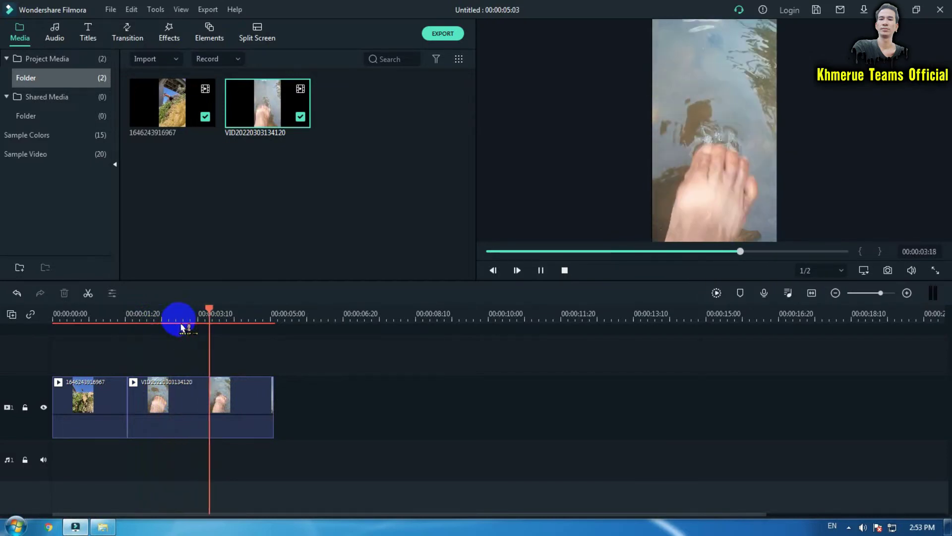
{"action": "key", "text": "space"}
Step: Split the foot clip at 00:00:02:21 and delete the part between the jump clip and the cut
{"action": "left_click", "coordinate": [170, 314]}
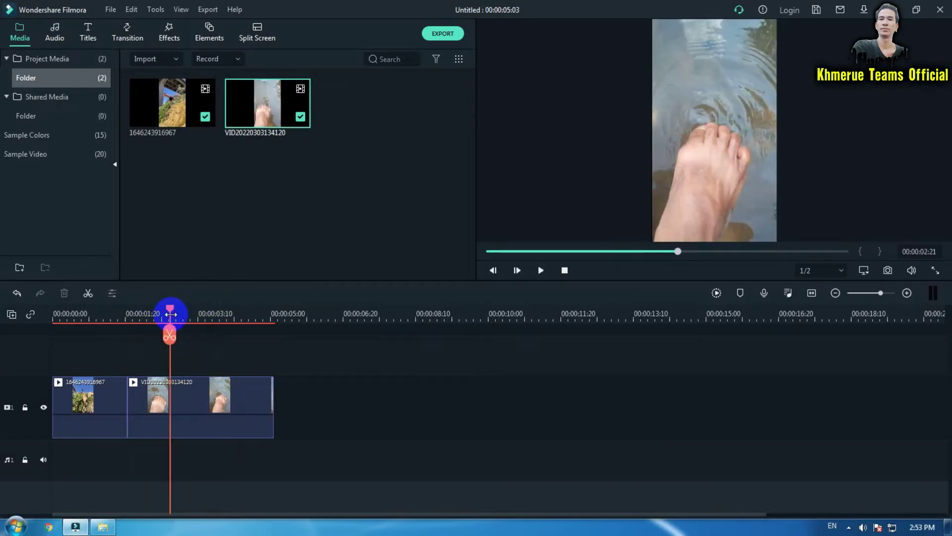
{"action": "left_click", "coordinate": [171, 345]}
{"action": "left_click", "coordinate": [155, 412]}
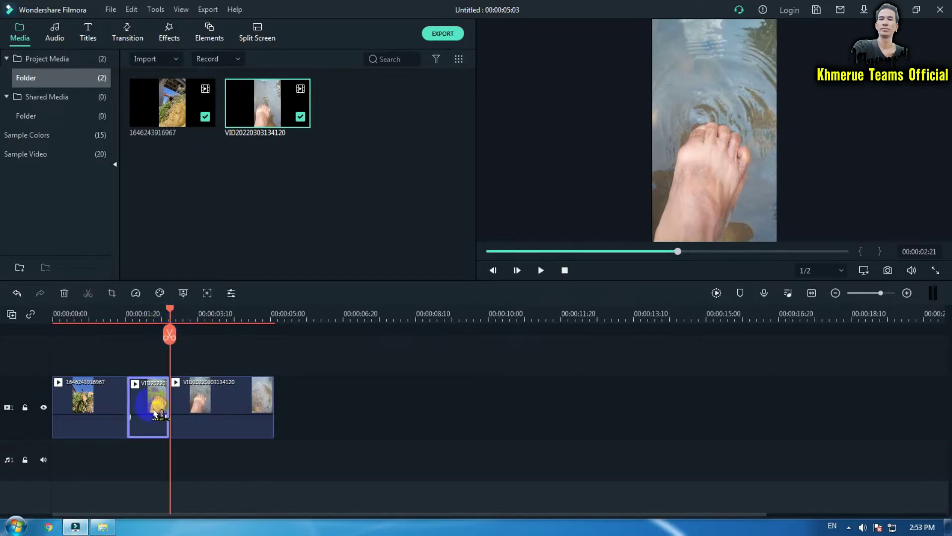
{"action": "key", "text": "Delete"}
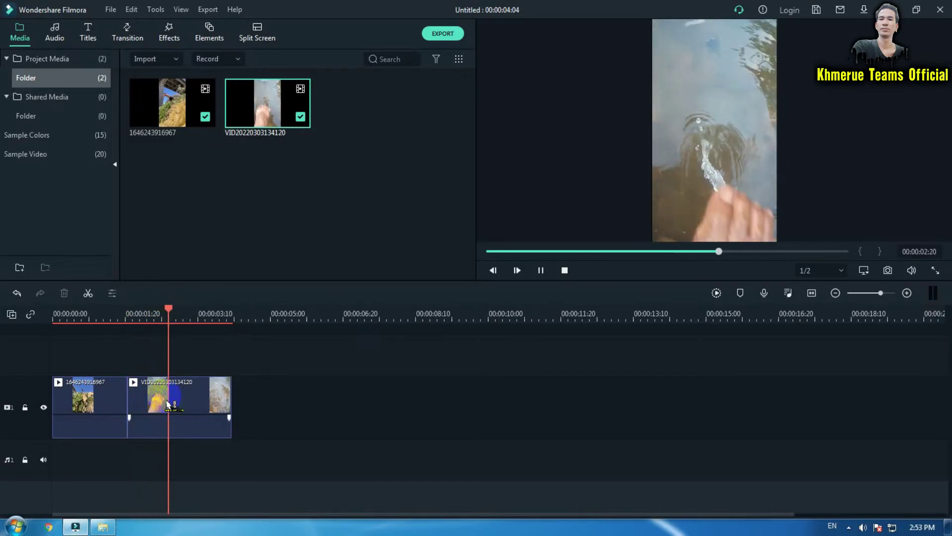
Step: Split the foot clip at 00:00:03:04, after the splash, and delete the remainder behind the cut
{"action": "key", "text": "space"}
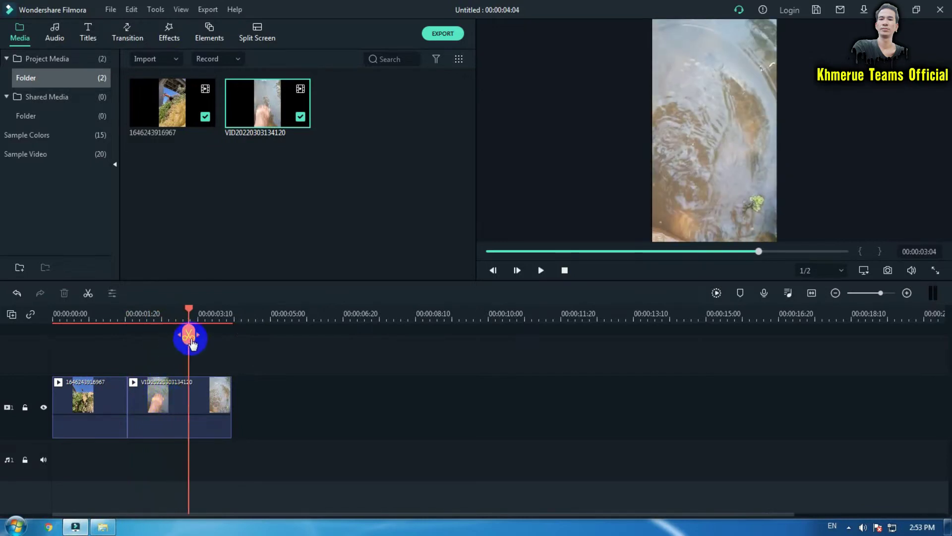
{"action": "left_click", "coordinate": [189, 335]}
{"action": "left_click", "coordinate": [209, 402]}
{"action": "key", "text": "Delete"}
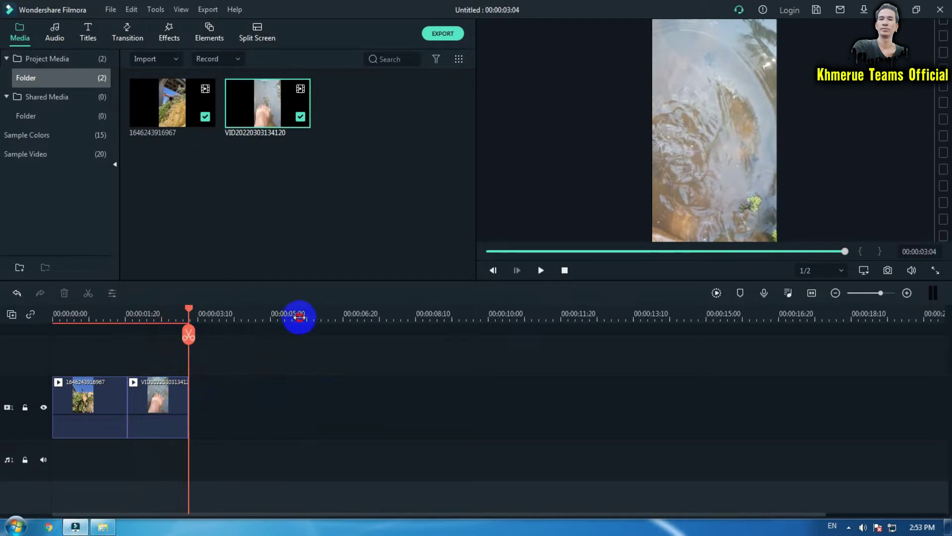
Step: Enlarge the timeline scale and play the joined jump and foot clips from the start to check the transition
{"action": "left_click_drag", "start_coordinate": [299, 317], "coordinate": [526, 315]}
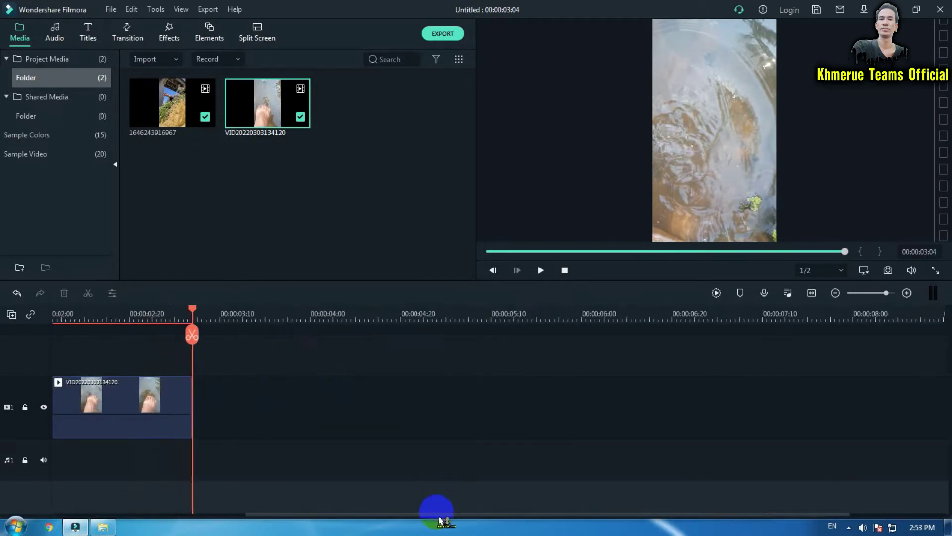
{"action": "left_click_drag", "start_coordinate": [428, 513], "coordinate": [133, 514]}
{"action": "key", "text": "Home"}
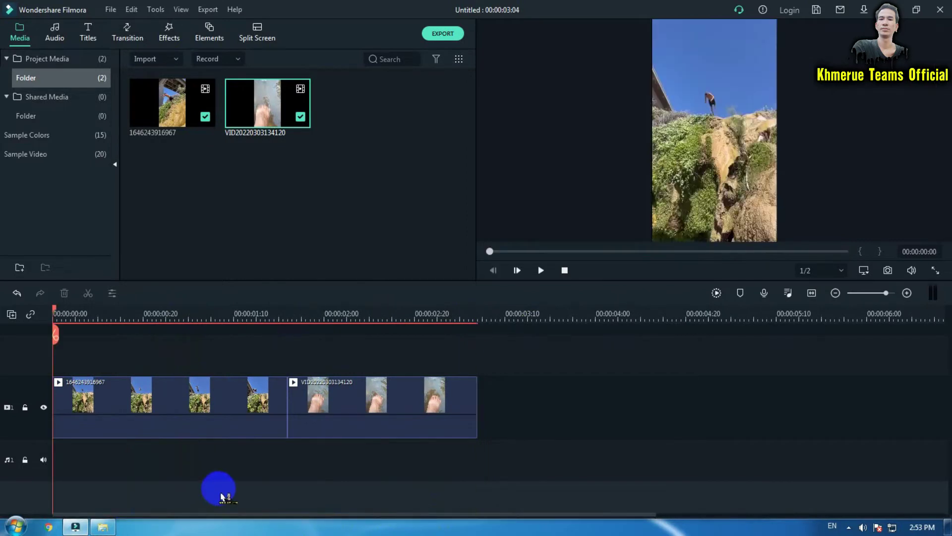
{"action": "key", "text": "space"}
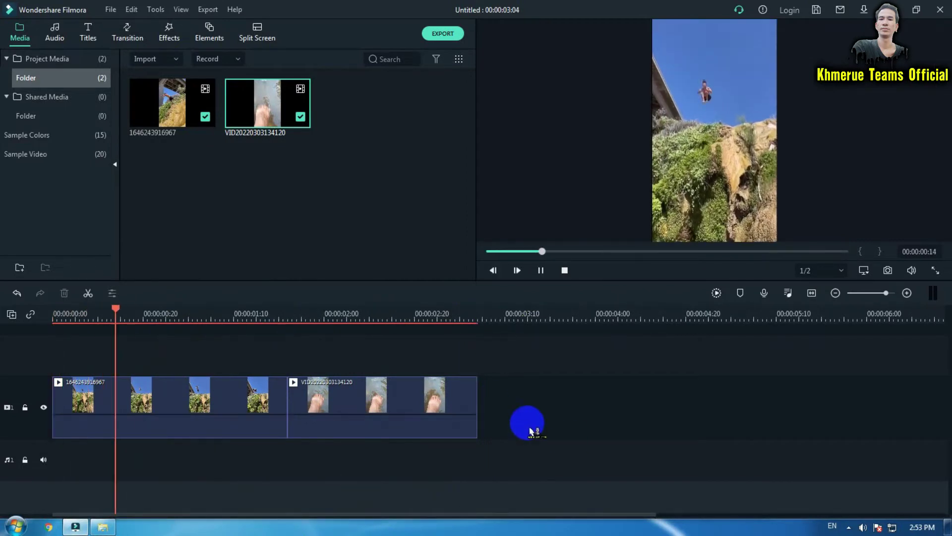
{"action": "key", "text": "space"}
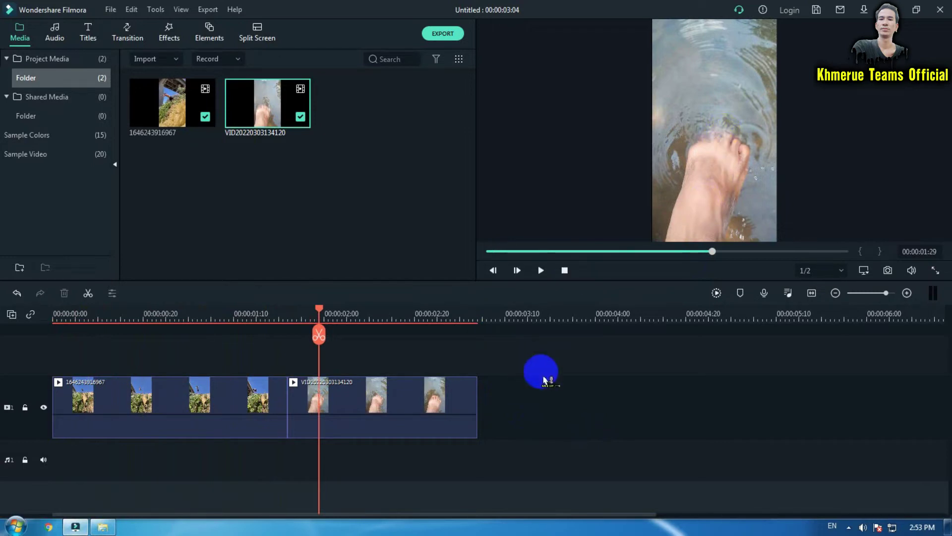
{"action": "key", "text": "space"}
{"action": "key", "text": "space"}
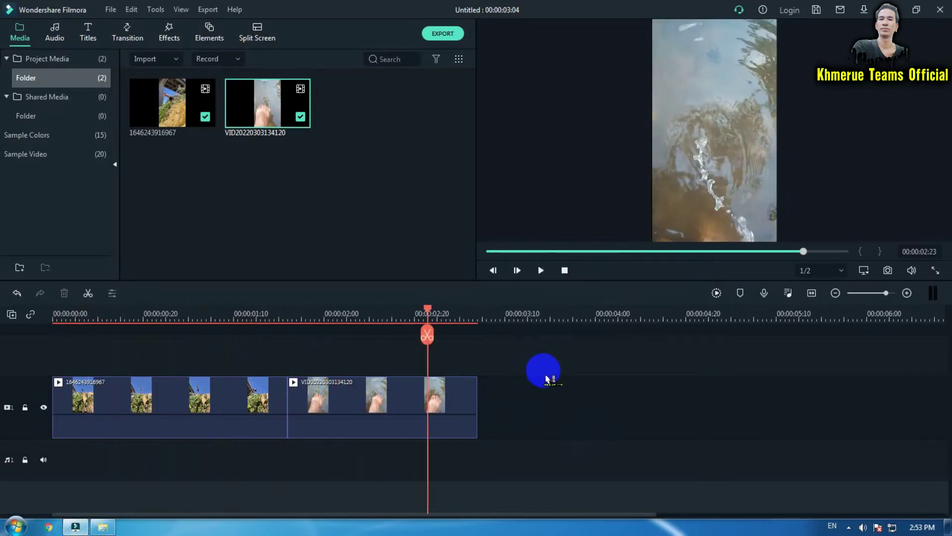
Step: Copy the jump clip and paste the copy at 00:00:03:04, directly behind the foot clip
{"action": "right_click", "coordinate": [254, 402]}
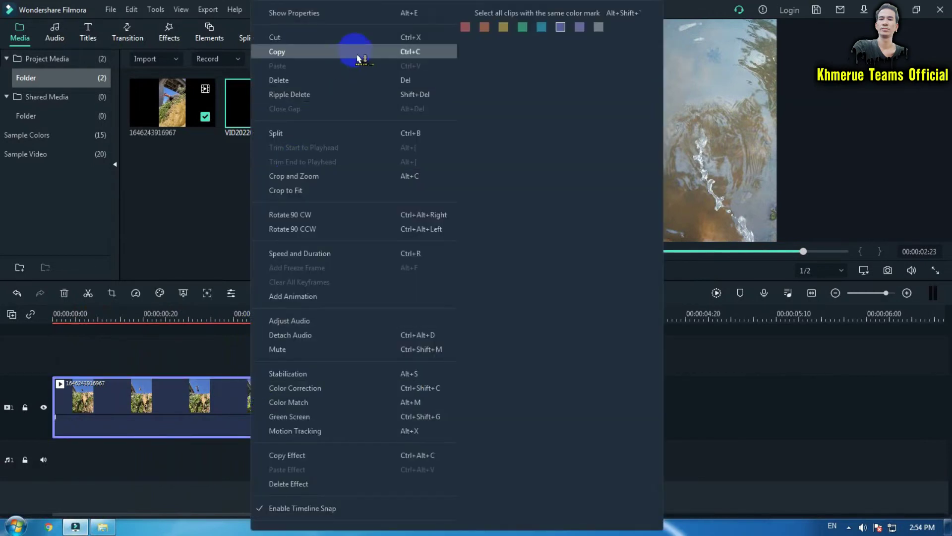
{"action": "left_click", "coordinate": [178, 461]}
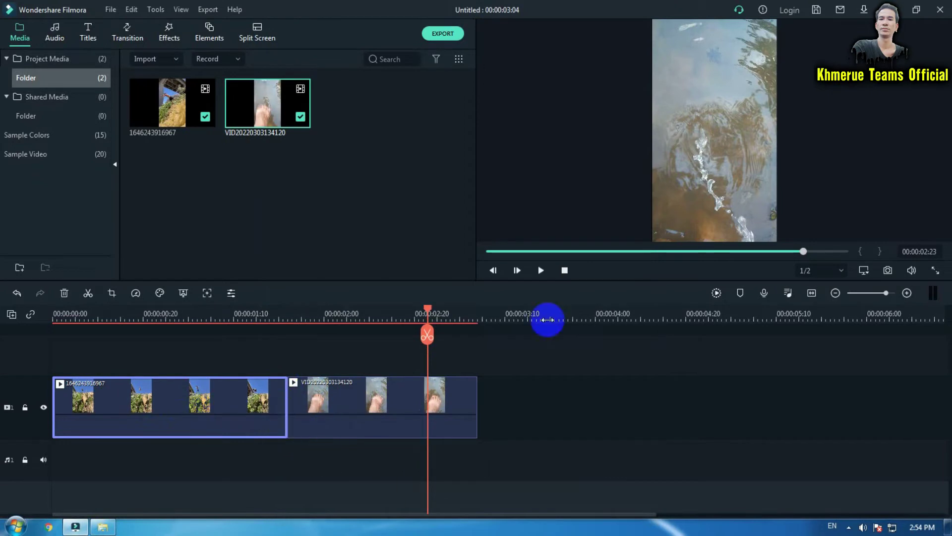
{"action": "left_click", "coordinate": [475, 314]}
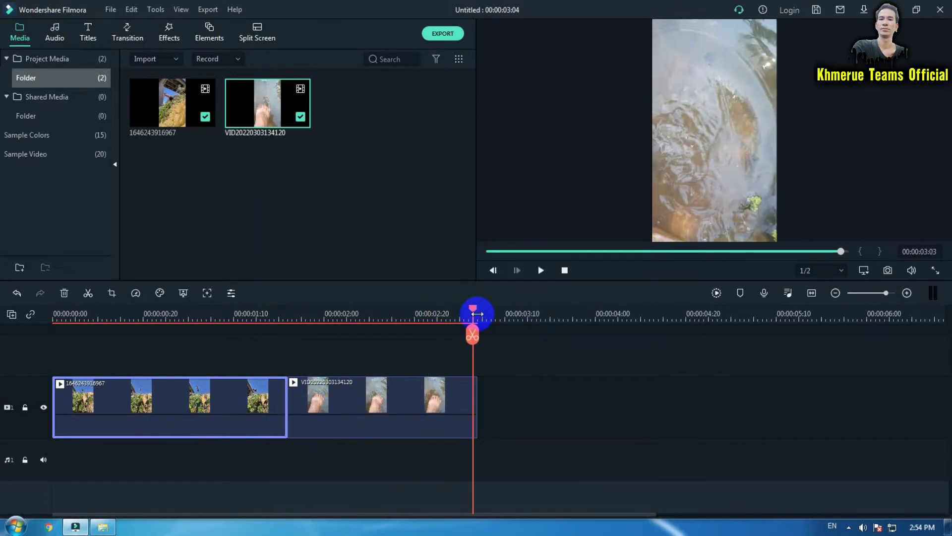
{"action": "right_click", "coordinate": [213, 415]}
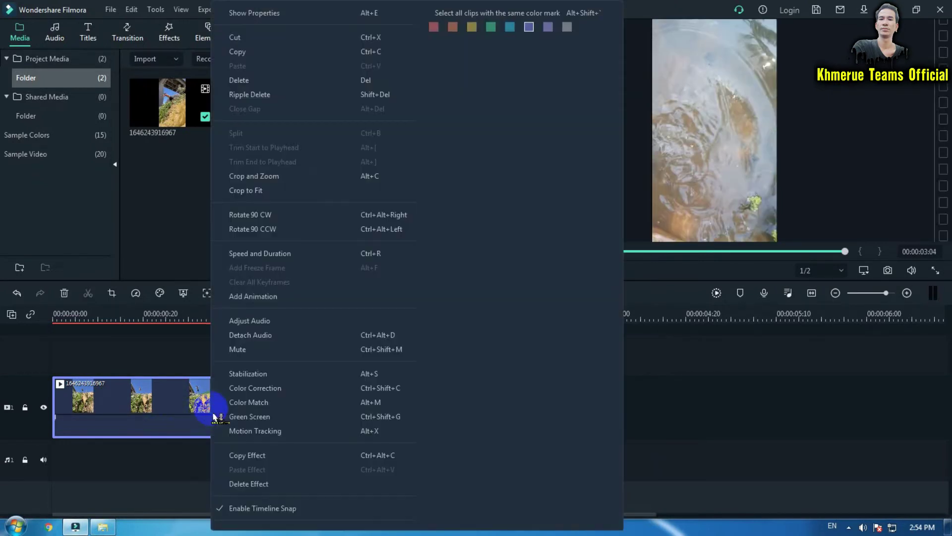
{"action": "left_click", "coordinate": [299, 52]}
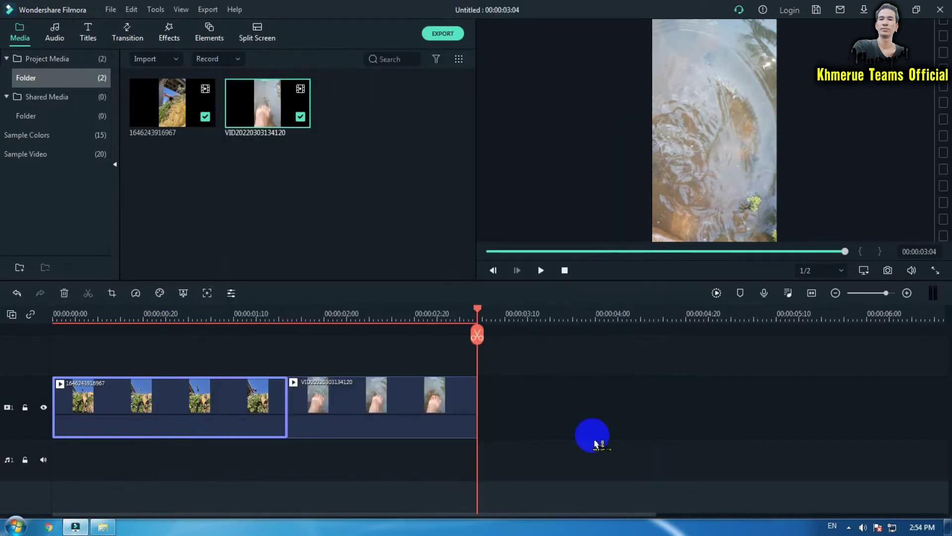
{"action": "right_click", "coordinate": [523, 411]}
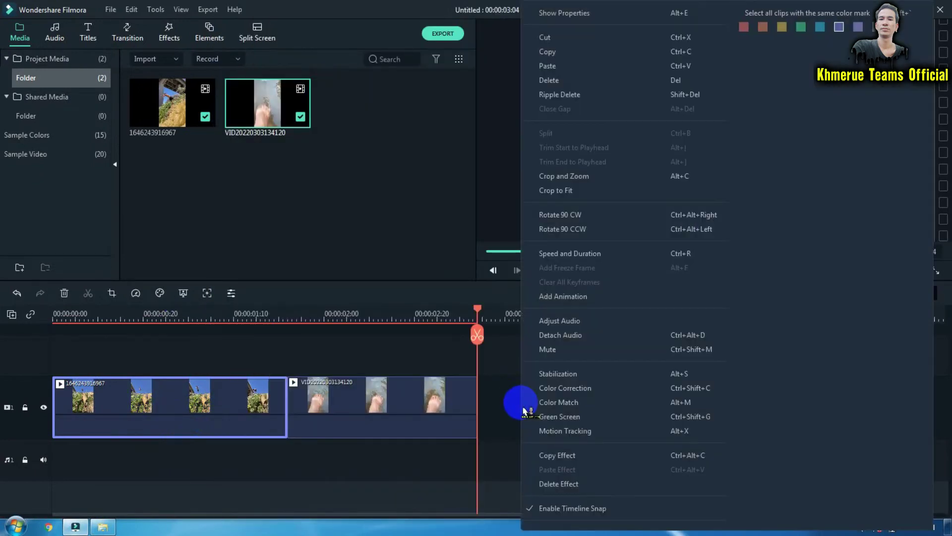
{"action": "left_click", "coordinate": [602, 66]}
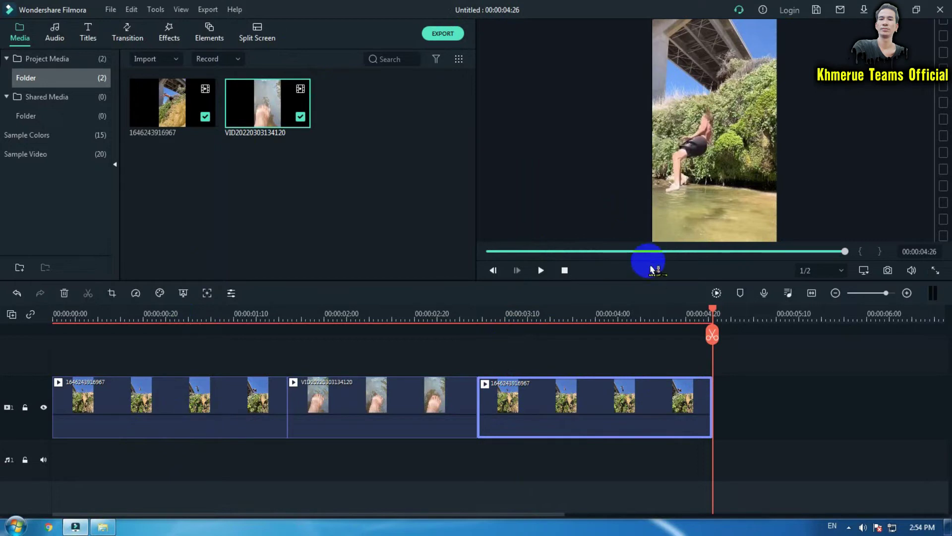
Step: Reverse the pasted jump clip at 1.00x speed with Ripple Edit on, and accept creating a proxy file
{"action": "right_click", "coordinate": [643, 399]}
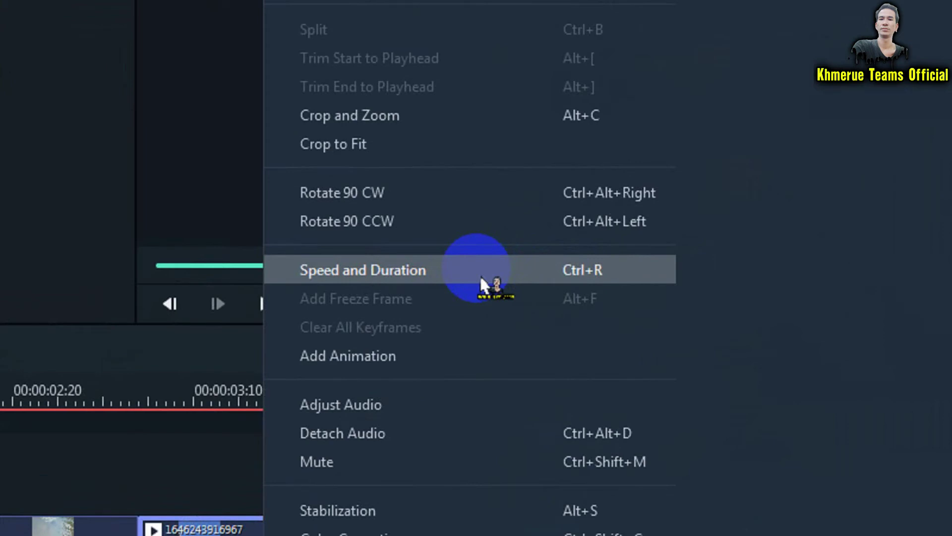
{"action": "left_click", "coordinate": [480, 275]}
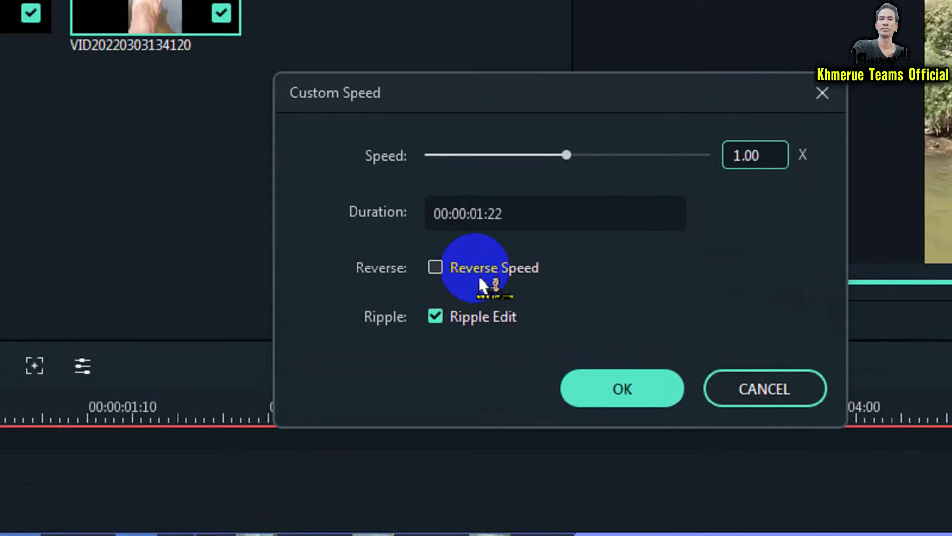
{"action": "left_click", "coordinate": [510, 276]}
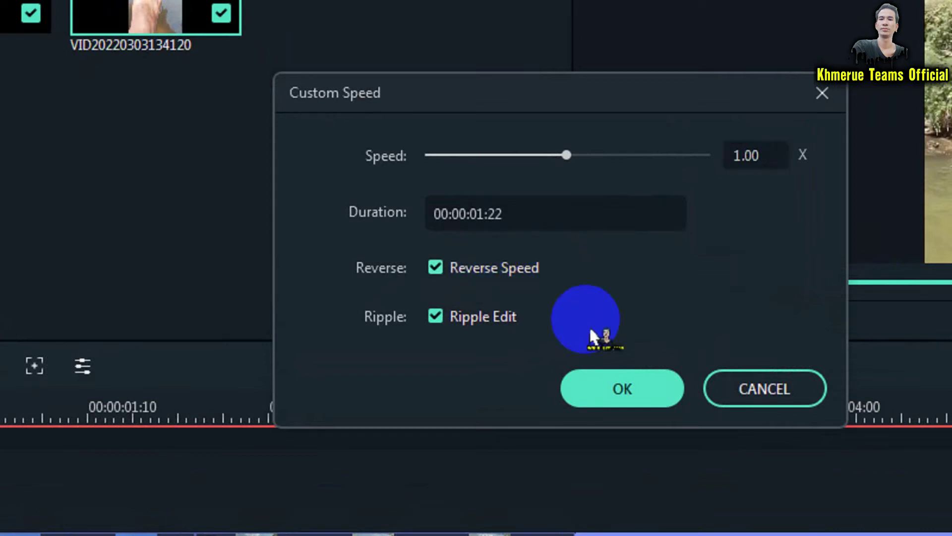
{"action": "left_click", "coordinate": [616, 389]}
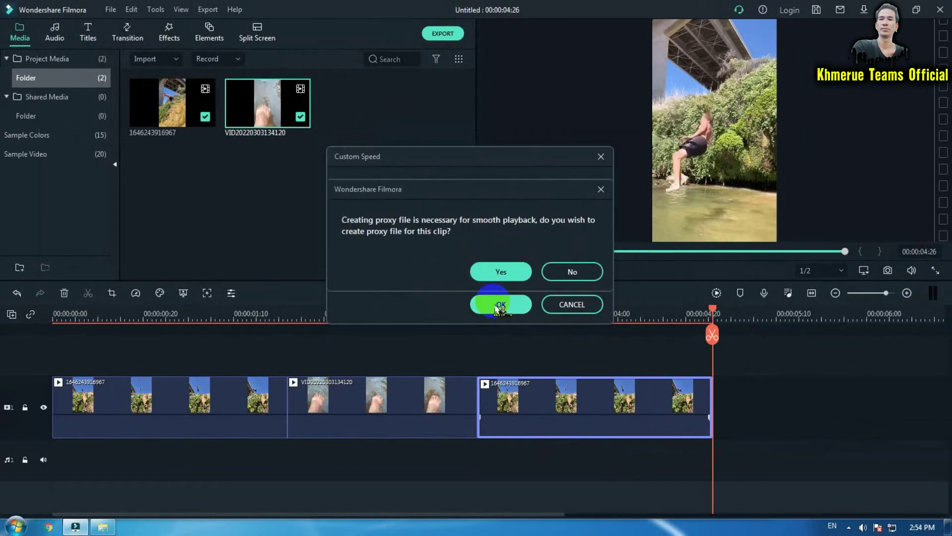
{"action": "left_click", "coordinate": [502, 272]}
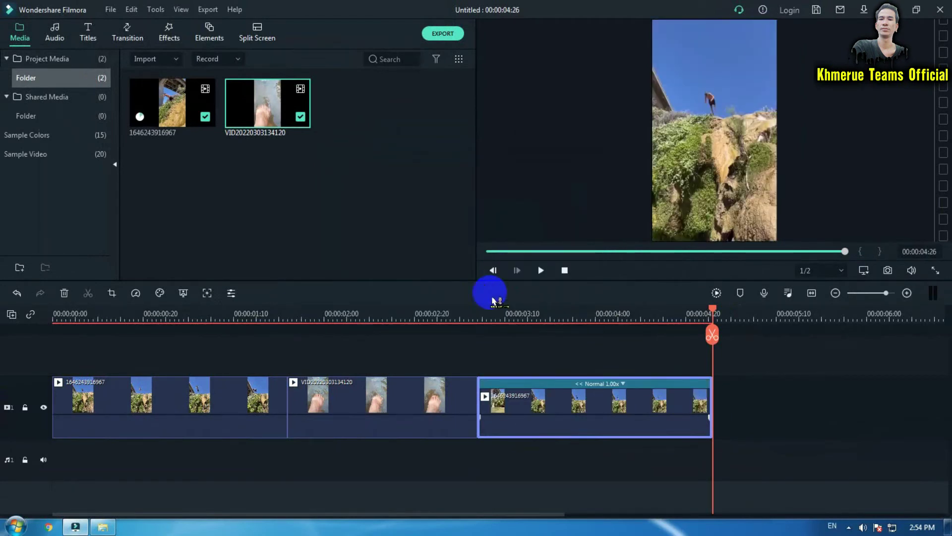
Step: Play the three joined clips from the start to check the reversed jump, and return to the beginning
{"action": "left_click", "coordinate": [457, 318]}
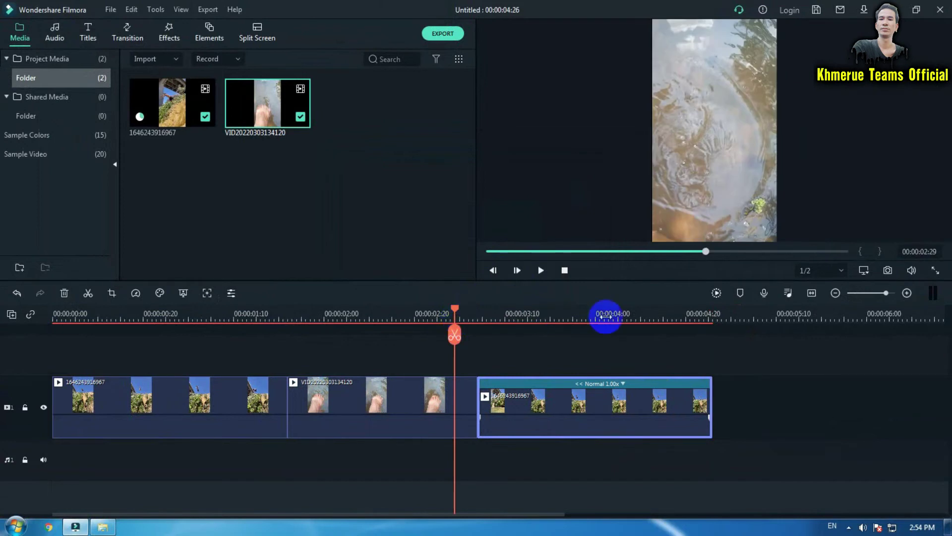
{"action": "left_click_drag", "start_coordinate": [595, 313], "coordinate": [465, 316]}
{"action": "left_click", "coordinate": [465, 316]}
{"action": "key", "text": "space"}
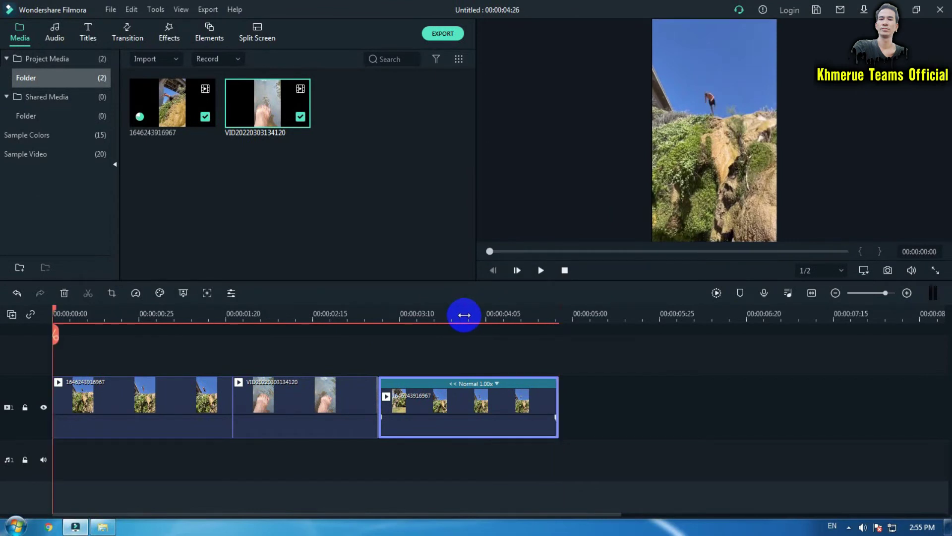
{"action": "key", "text": "space"}
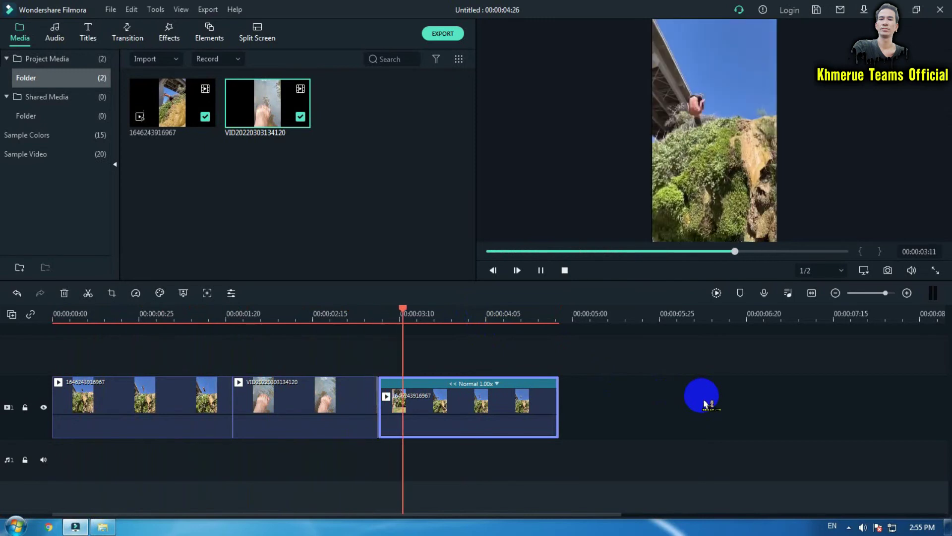
{"action": "key", "text": "space"}
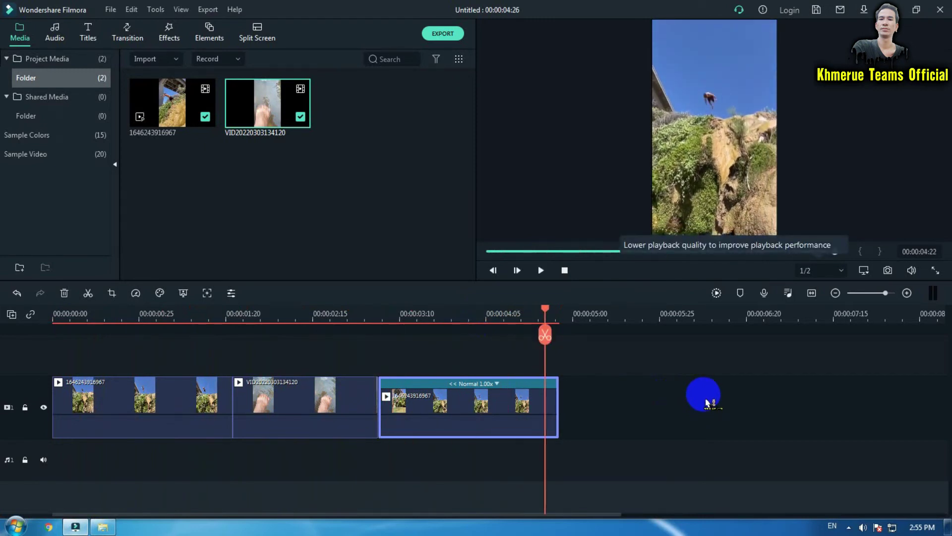
{"action": "key", "text": "space"}
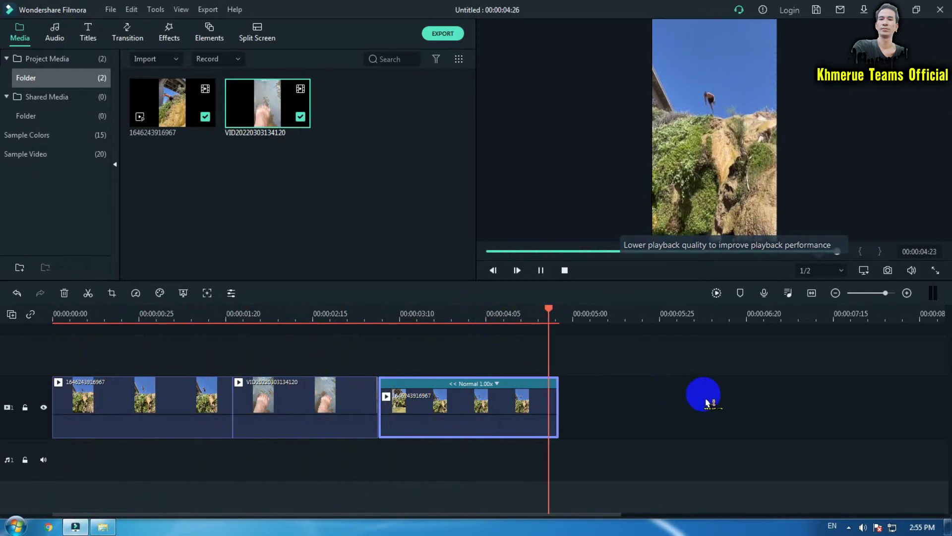
{"action": "key", "text": "space"}
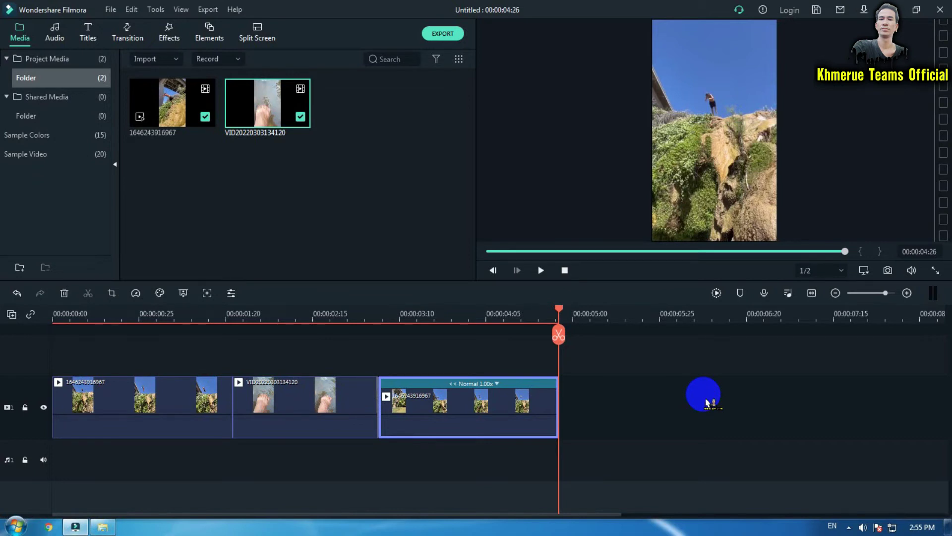
{"action": "mouse_move", "coordinate": [477, 326]}
{"action": "left_mouse_down"}
{"action": "mouse_move", "coordinate": [369, 321]}
{"action": "mouse_move", "coordinate": [471, 316]}
{"action": "left_mouse_up"}
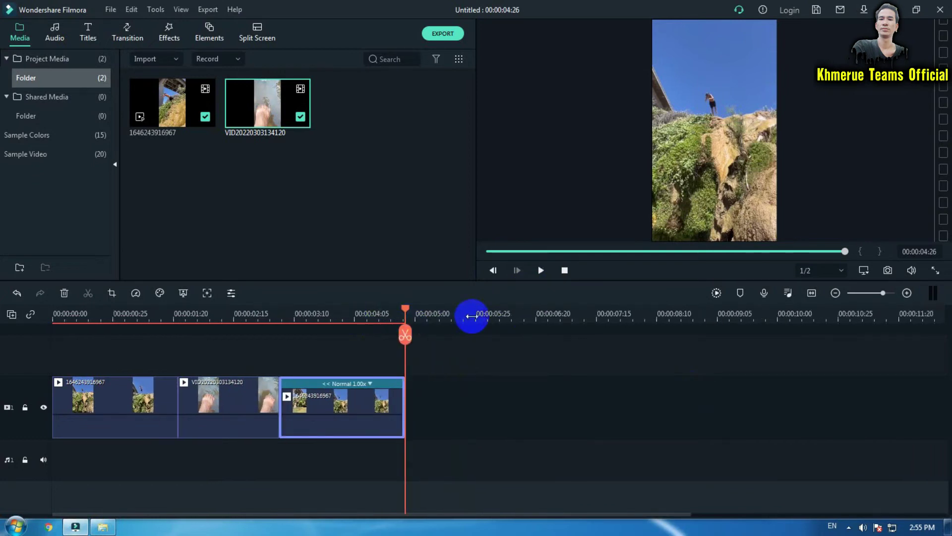
{"action": "key", "text": "Home"}
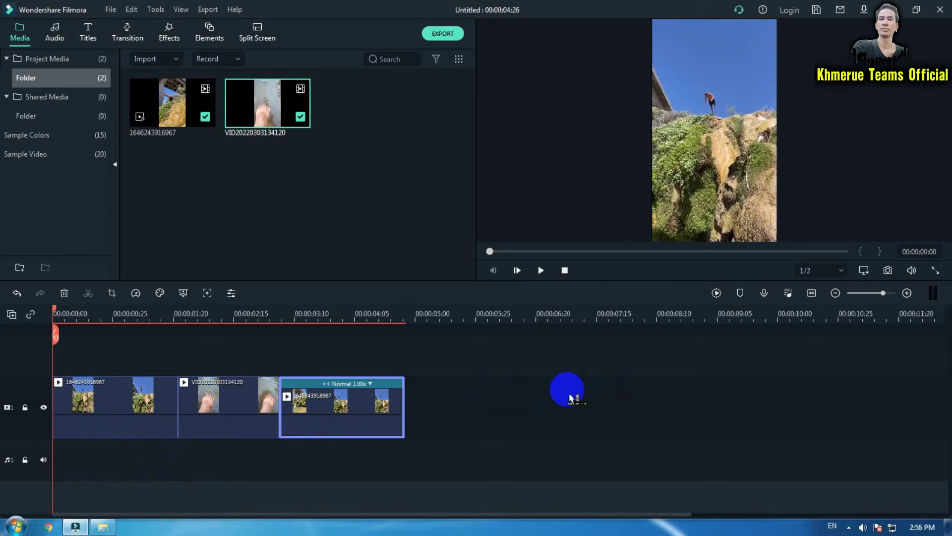
Step: Minimise Filmora, close the video folder, look through the desktop Music folder, and return to Filmora
{"action": "left_click", "coordinate": [896, 9]}
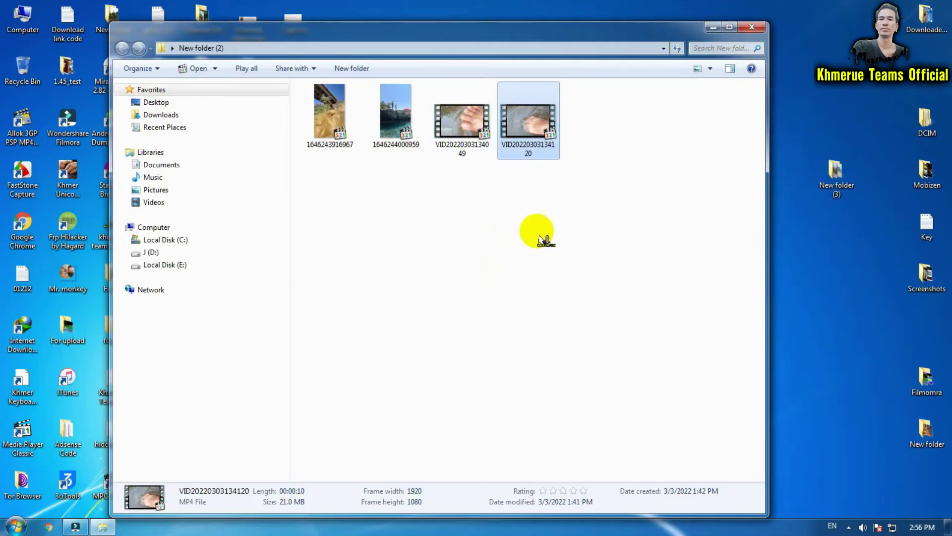
{"action": "left_click", "coordinate": [752, 26]}
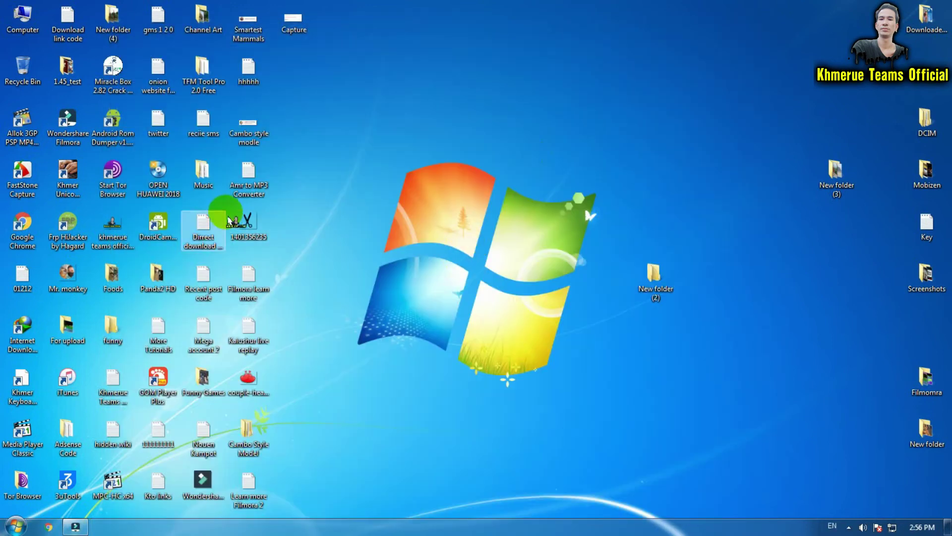
{"action": "double_click", "coordinate": [203, 173]}
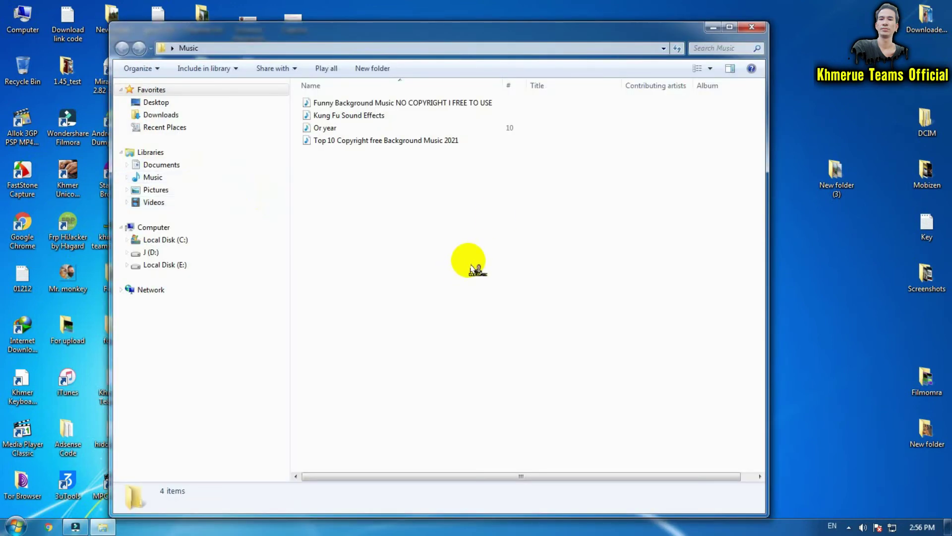
{"action": "left_click", "coordinate": [752, 27]}
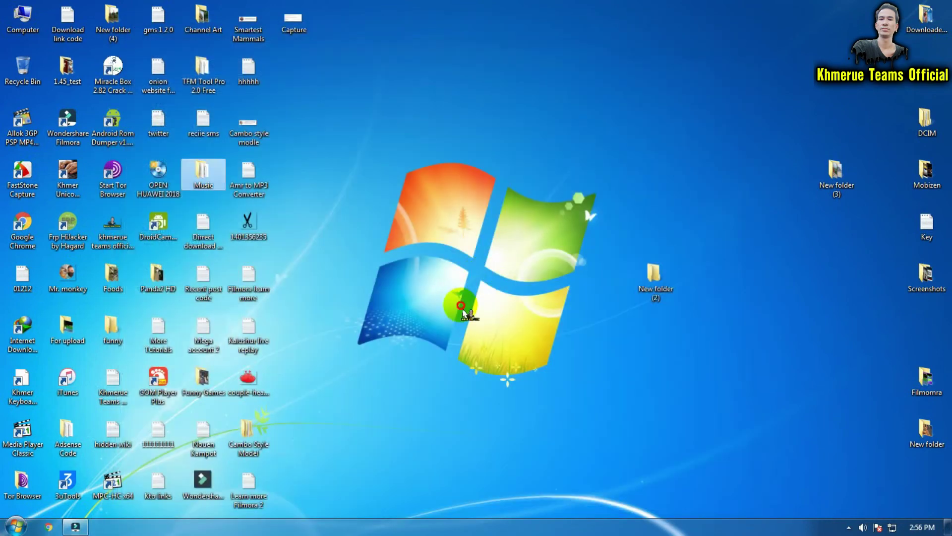
{"action": "left_click", "coordinate": [75, 527]}
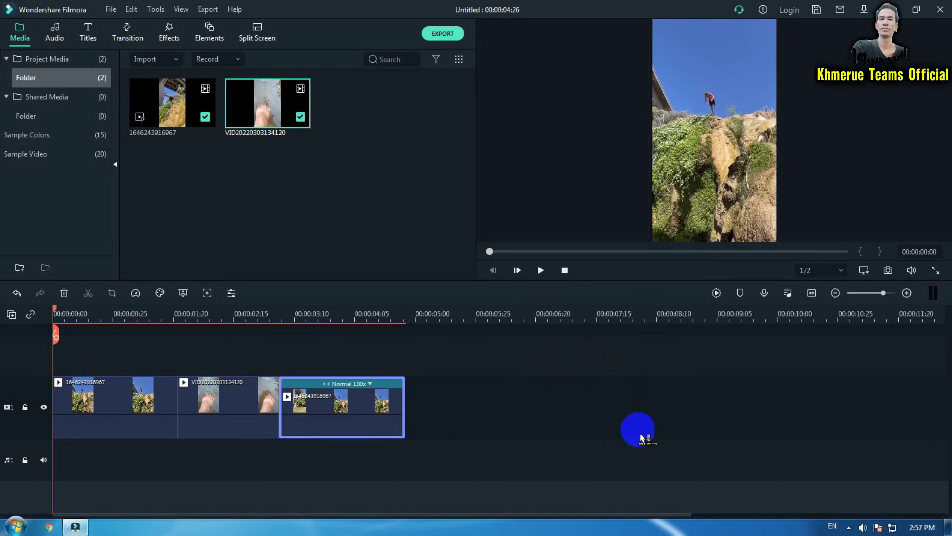
{"action": "key", "text": "End"}
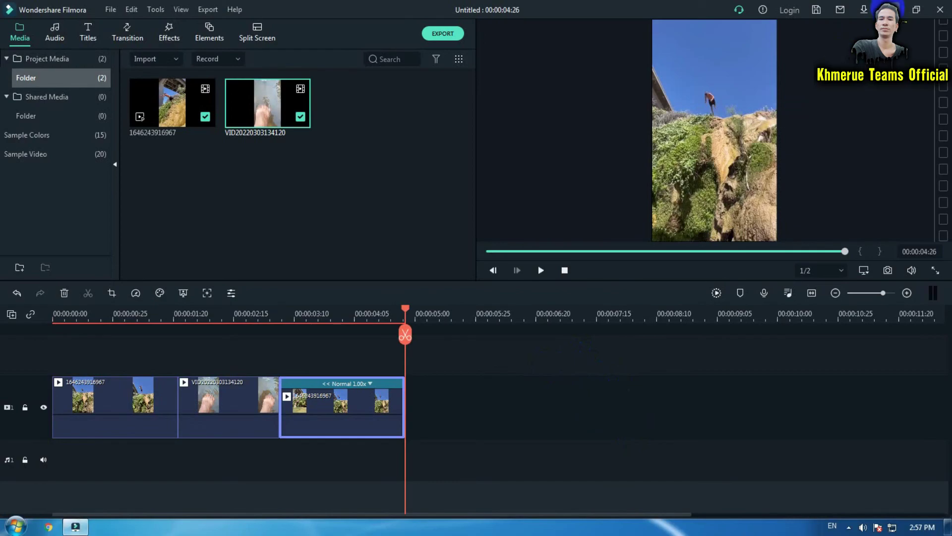
{"action": "left_click", "coordinate": [889, 8]}
{"action": "double_click", "coordinate": [650, 282]}
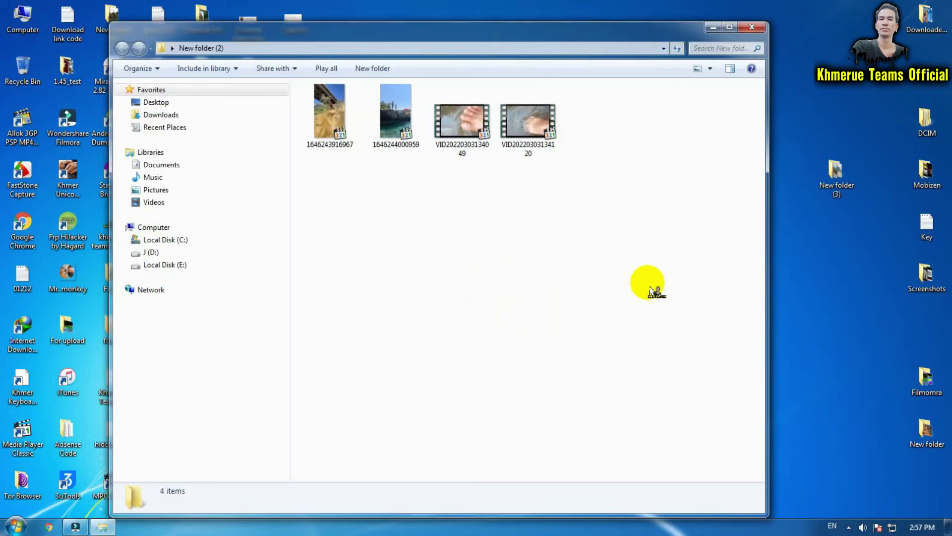
{"action": "left_click", "coordinate": [397, 128]}
{"action": "left_click", "coordinate": [426, 193]}
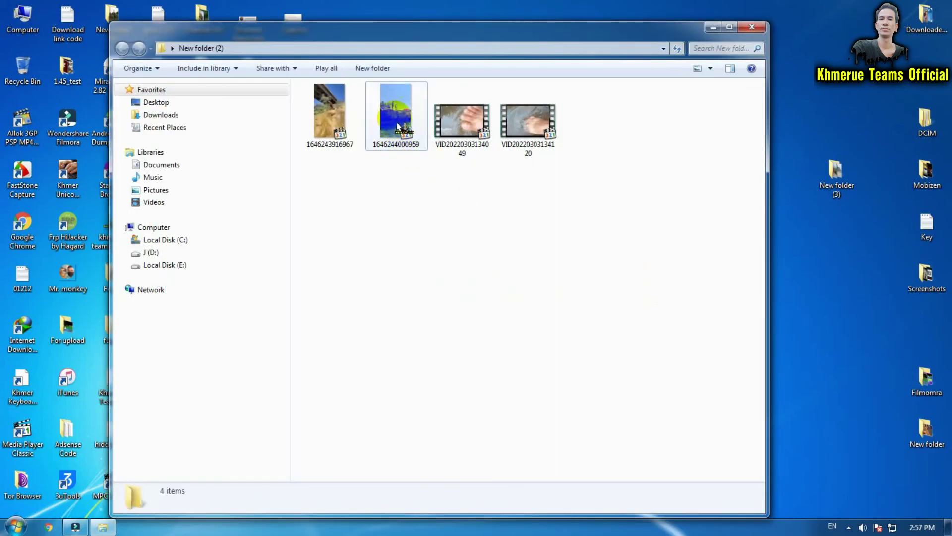
{"action": "left_click_drag", "start_coordinate": [397, 127], "coordinate": [484, 405]}
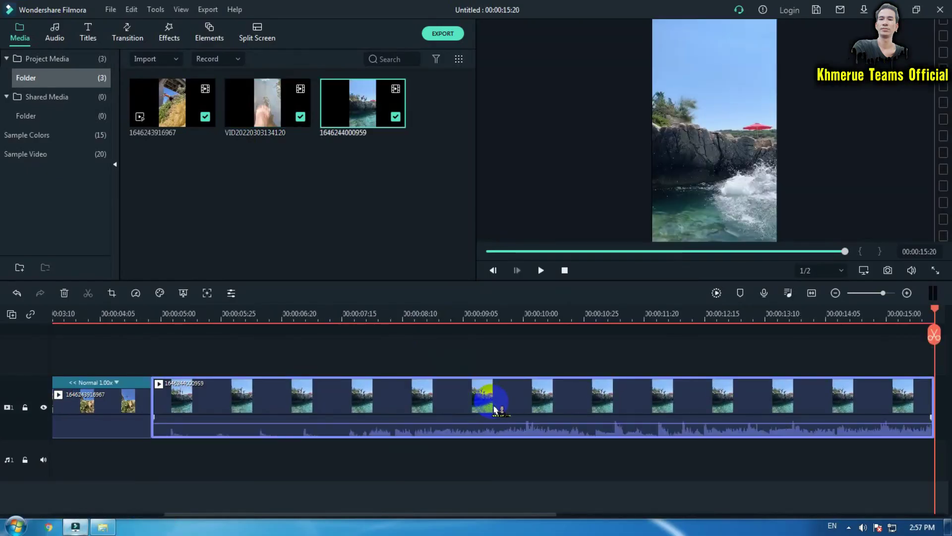
Step: Play the opening of the newly added cliff-diving clip and lower its audio volume to silence
{"action": "left_click", "coordinate": [134, 319]}
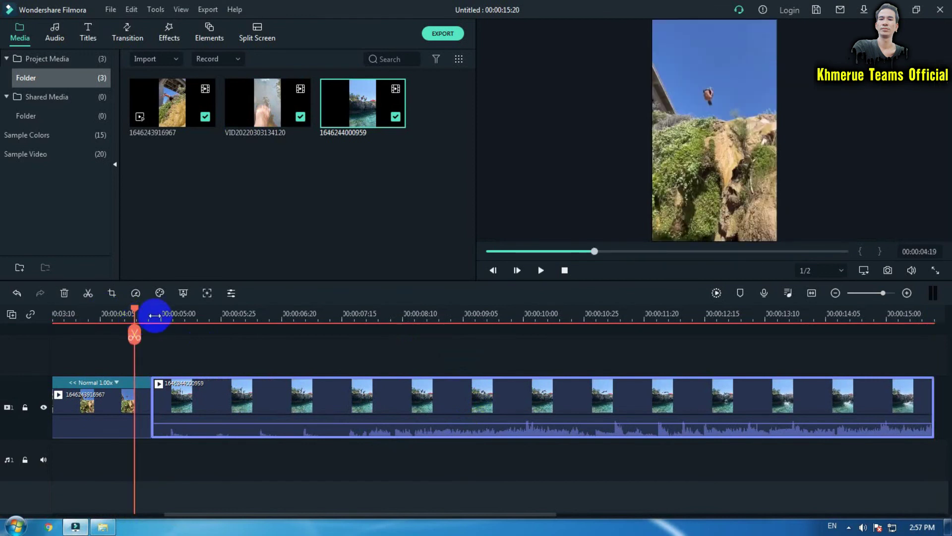
{"action": "left_click", "coordinate": [155, 316]}
{"action": "key", "text": "space"}
{"action": "key", "text": "space"}
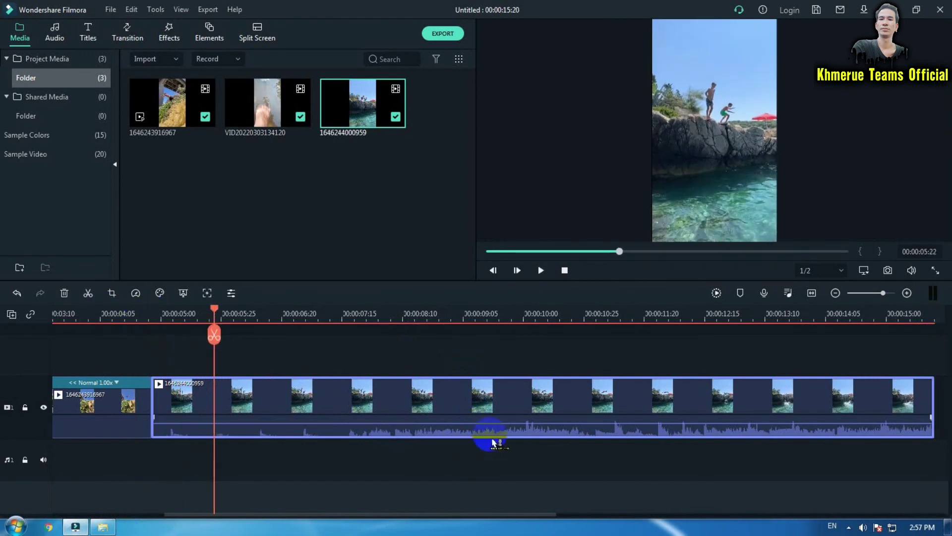
{"action": "left_click_drag", "start_coordinate": [495, 422], "coordinate": [506, 488]}
Step: Play the muted cliff-diving clip in stretches, pausing at the dives up to the swimmer's splash
{"action": "key", "text": "space"}
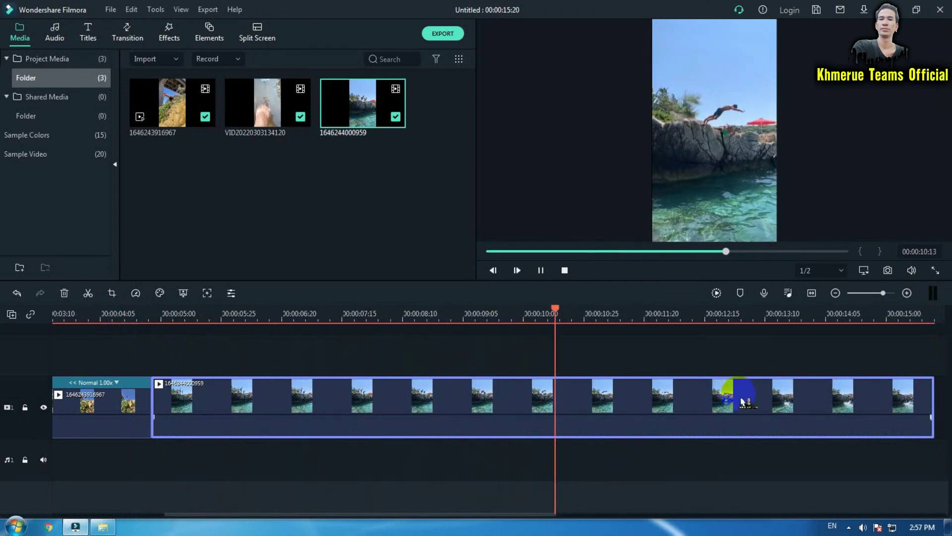
{"action": "key", "text": "space"}
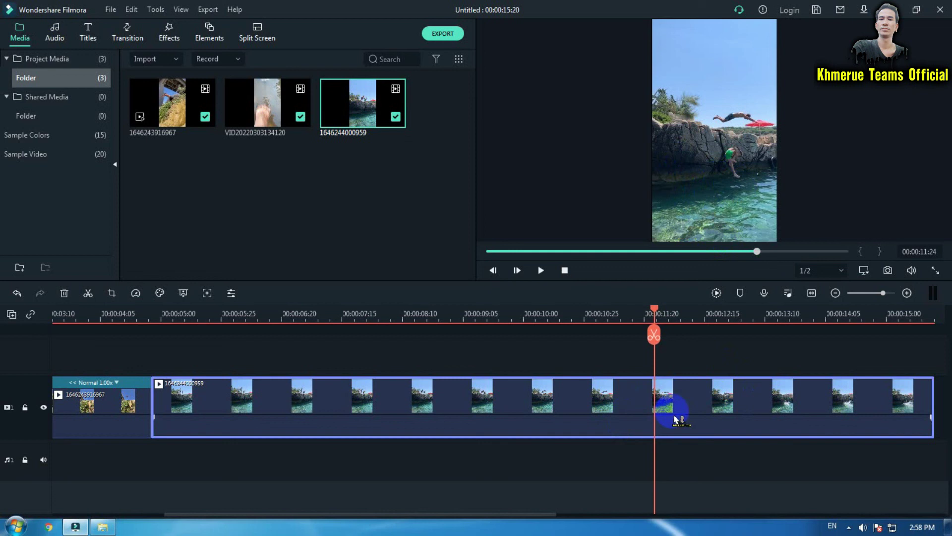
{"action": "key", "text": "space"}
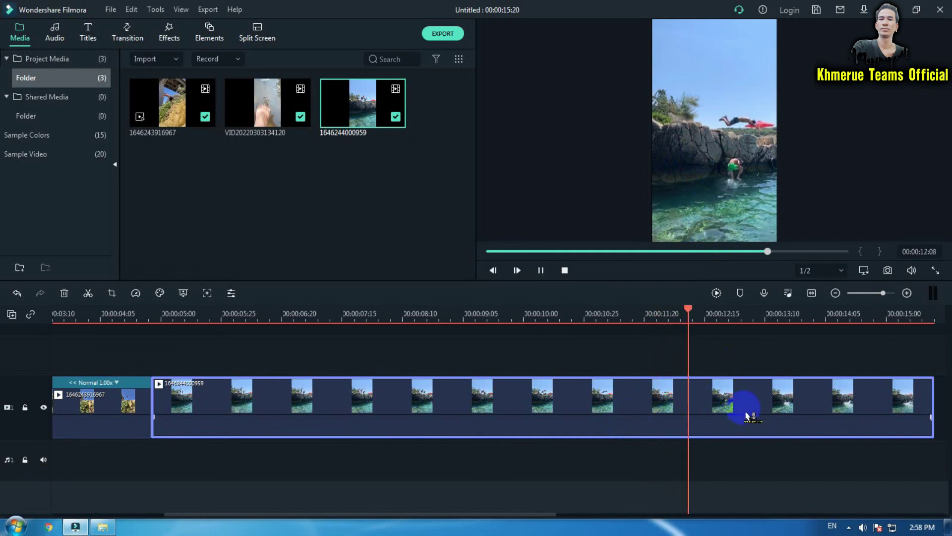
{"action": "key", "text": "space"}
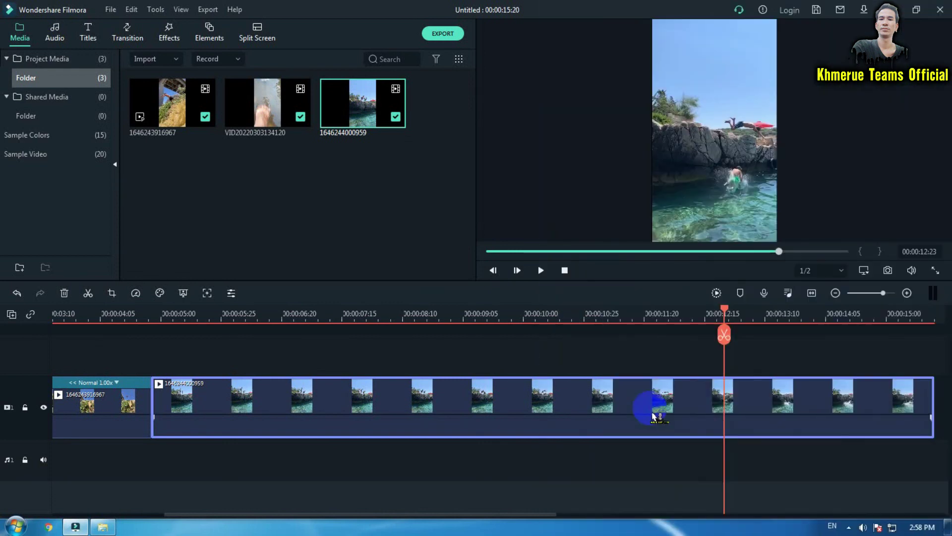
Step: Reverse the playback of the cliff-diving clip at 1.00x speed and create a proxy file for it
{"action": "key", "text": "alt+m"}
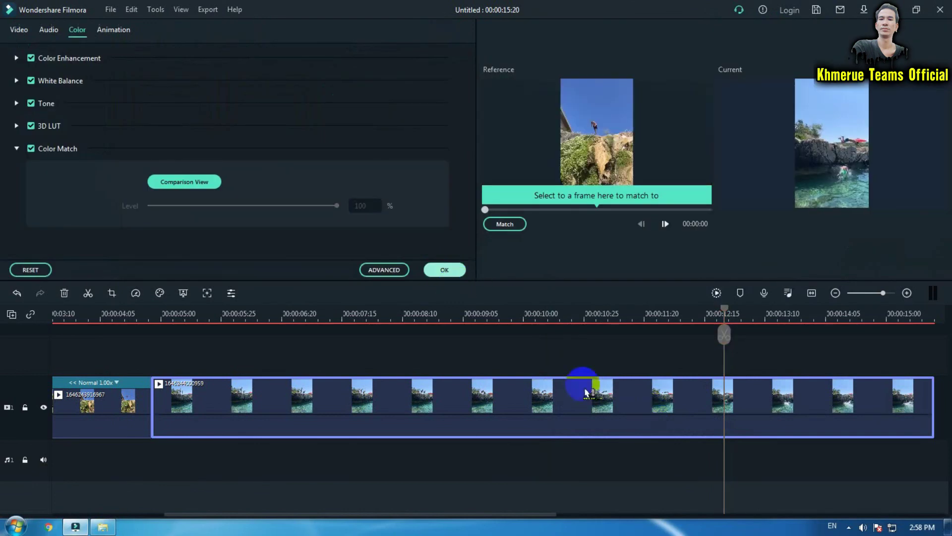
{"action": "left_click", "coordinate": [436, 270]}
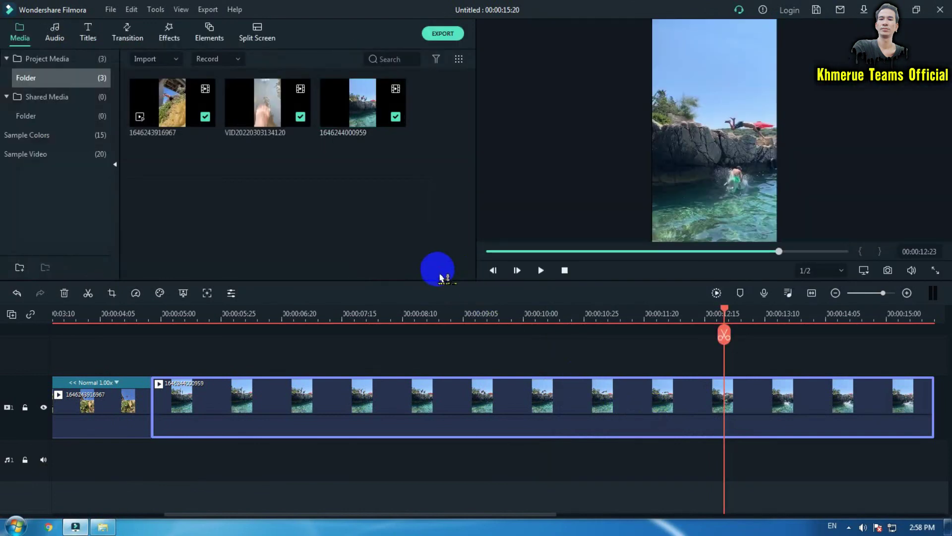
{"action": "right_click", "coordinate": [581, 395]}
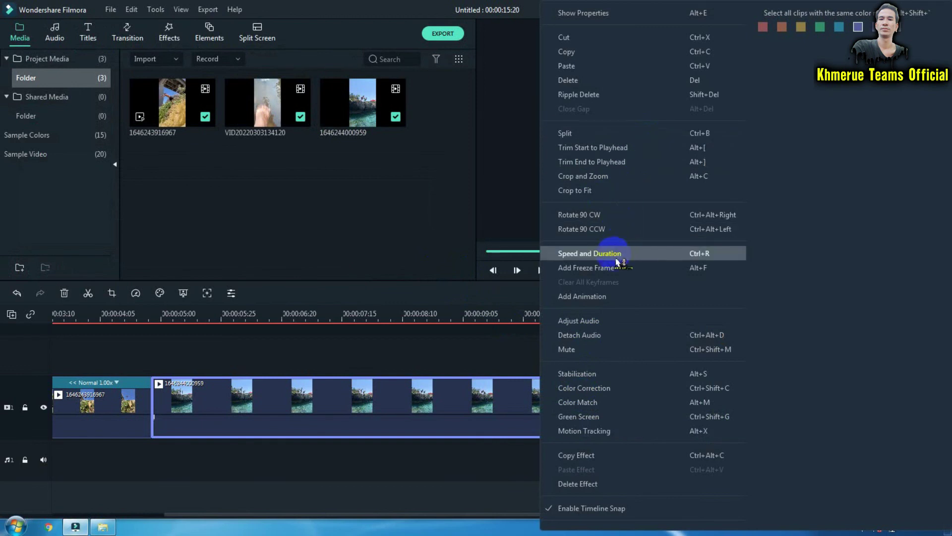
{"action": "left_click", "coordinate": [623, 254]}
{"action": "left_click", "coordinate": [410, 243]}
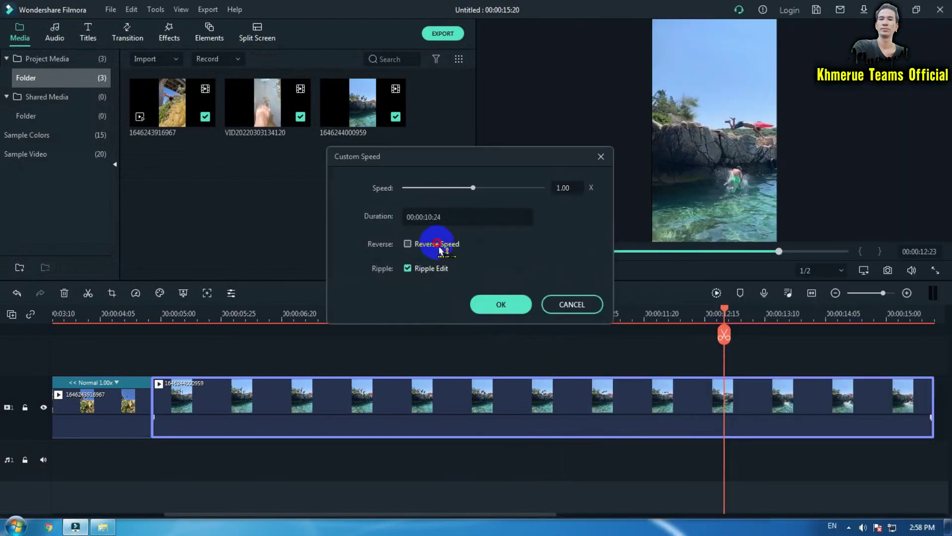
{"action": "left_click", "coordinate": [502, 305]}
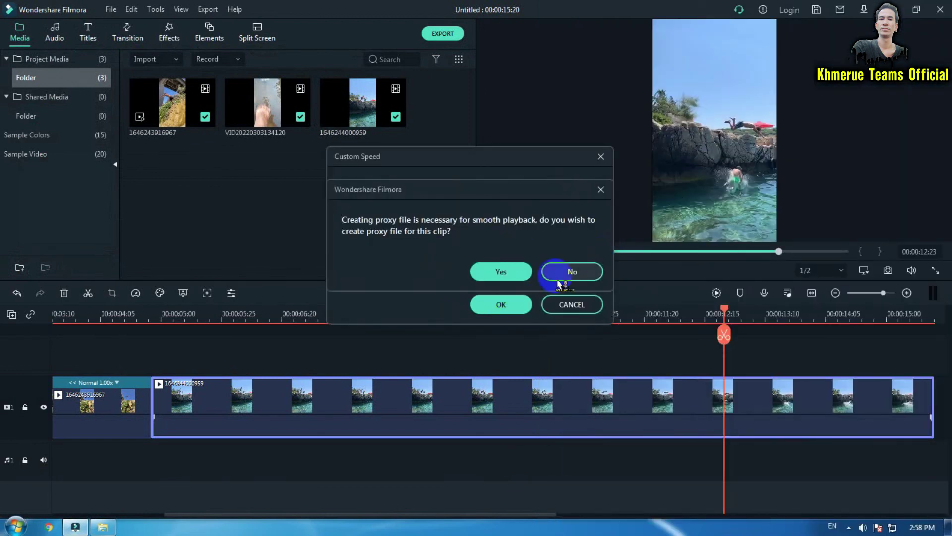
{"action": "left_click", "coordinate": [521, 272]}
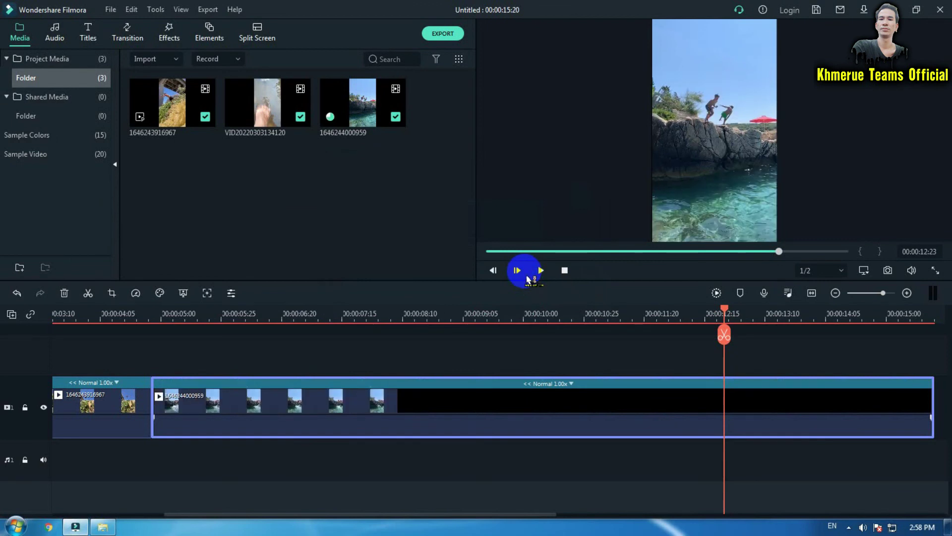
Step: Play the reversed cliff-diving clip from just before its start until both divers are back on the rock
{"action": "left_click", "coordinate": [144, 318]}
{"action": "key", "text": "space"}
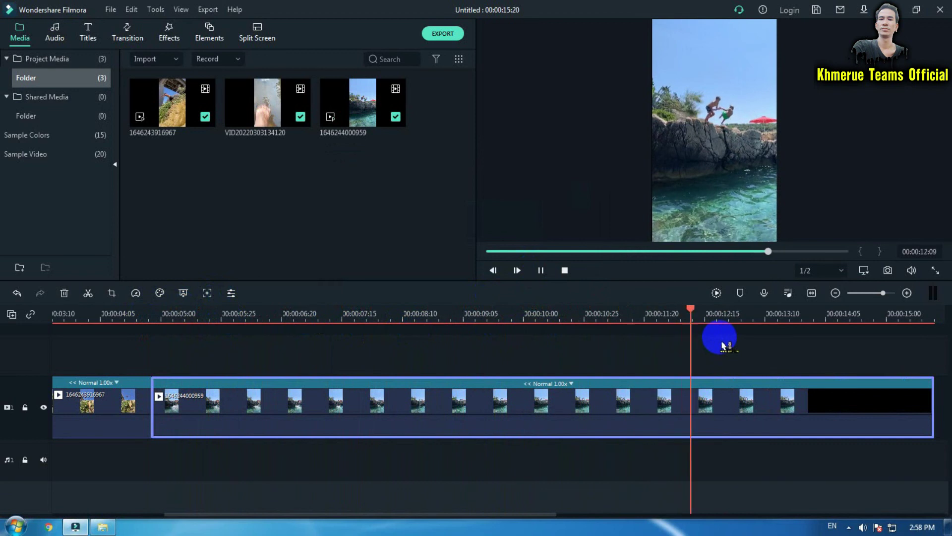
{"action": "key", "text": "space"}
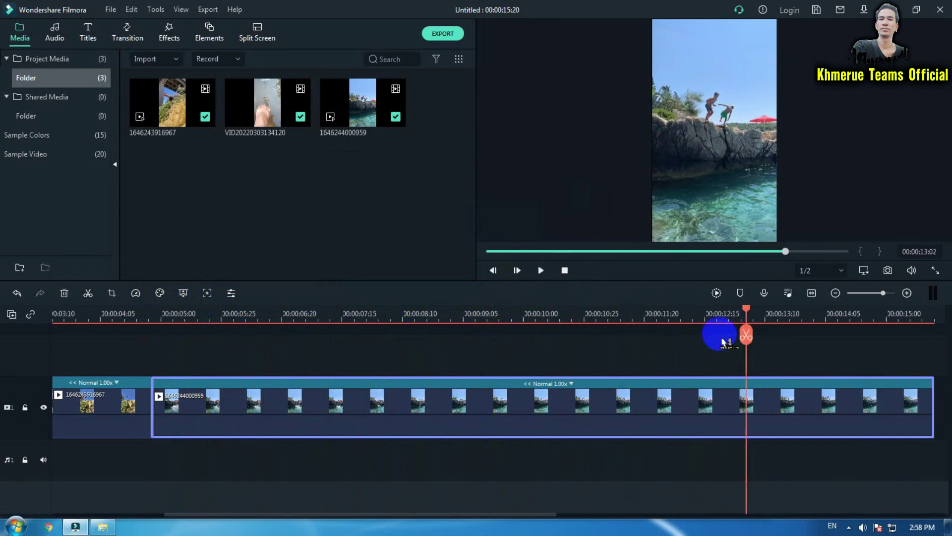